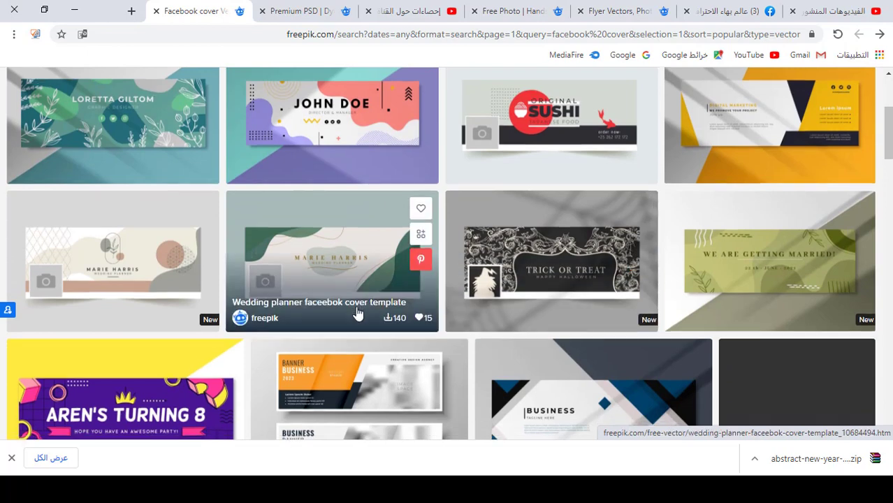
Browse the first page of free facebook cover vector results for a suitable template.
scroll(358, 313, down, 1)
scroll(338, 283, down, 2)
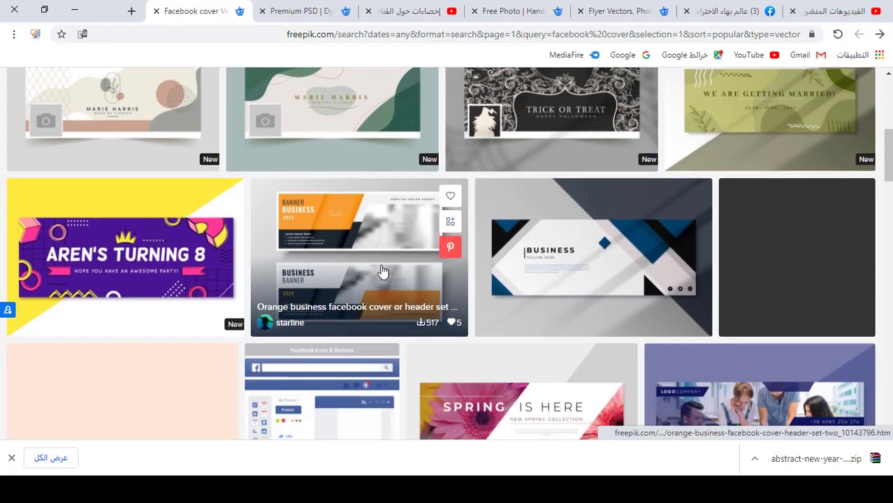
scroll(433, 320, down, 1)
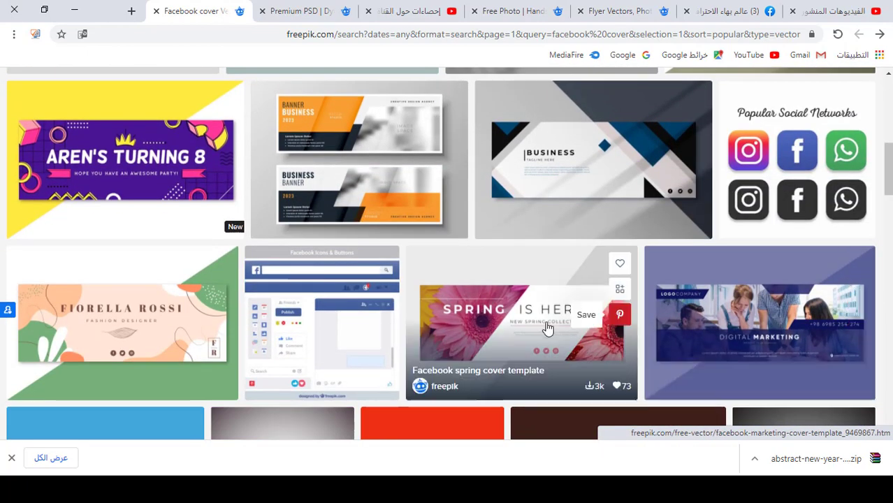
scroll(669, 336, down, 5)
scroll(671, 332, down, 10)
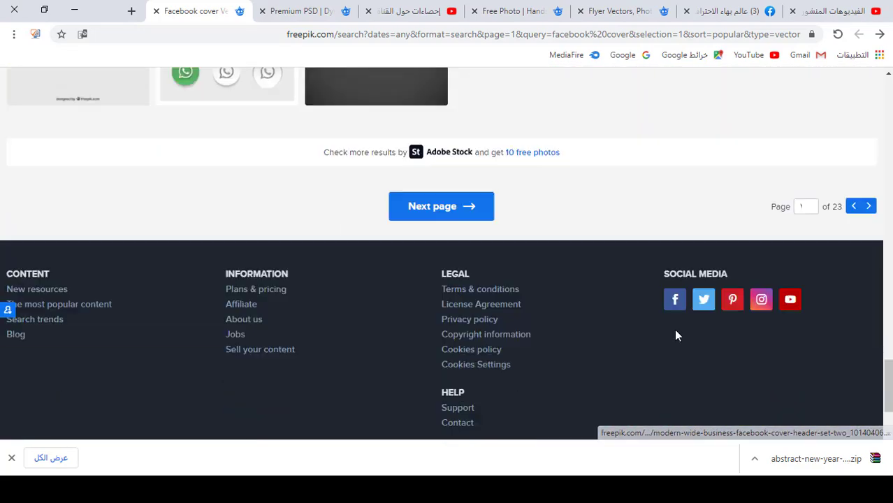
scroll(832, 251, up, 2)
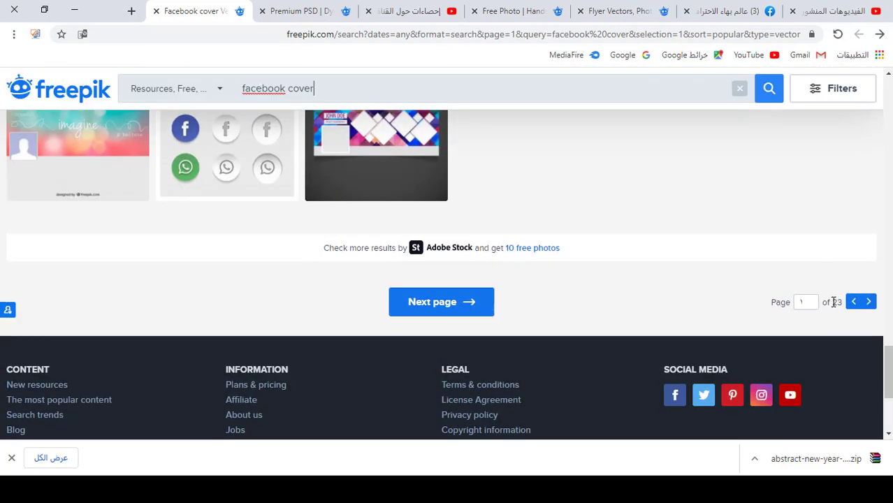
scroll(364, 270, up, 8)
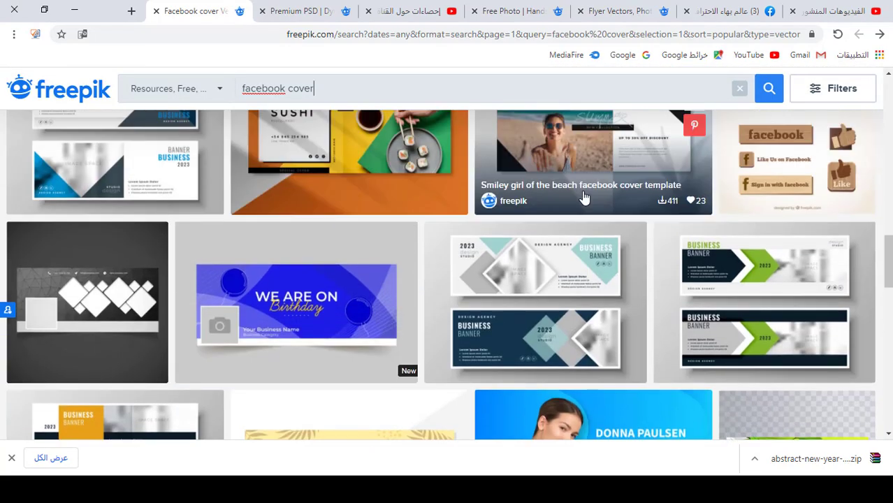
scroll(586, 246, down, 3)
scroll(586, 246, down, 5)
Open the second page of facebook cover results in a new tab and look through its templates.
middle_click(424, 308)
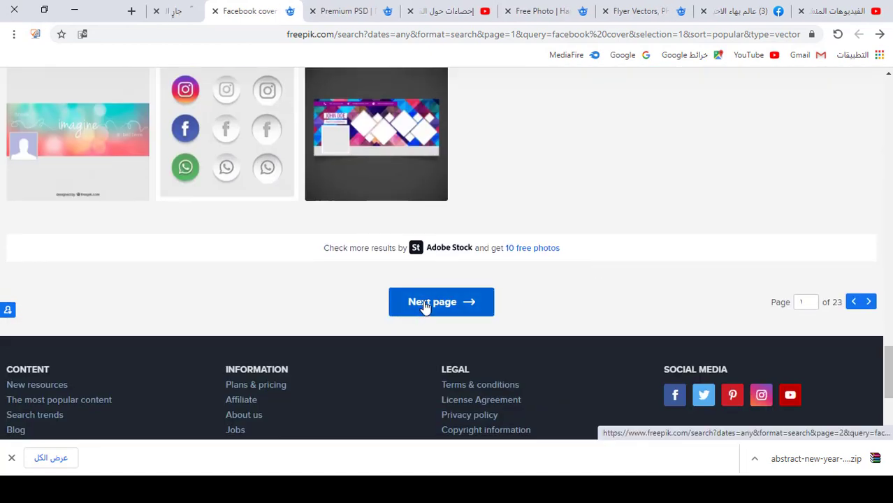
click(176, 7)
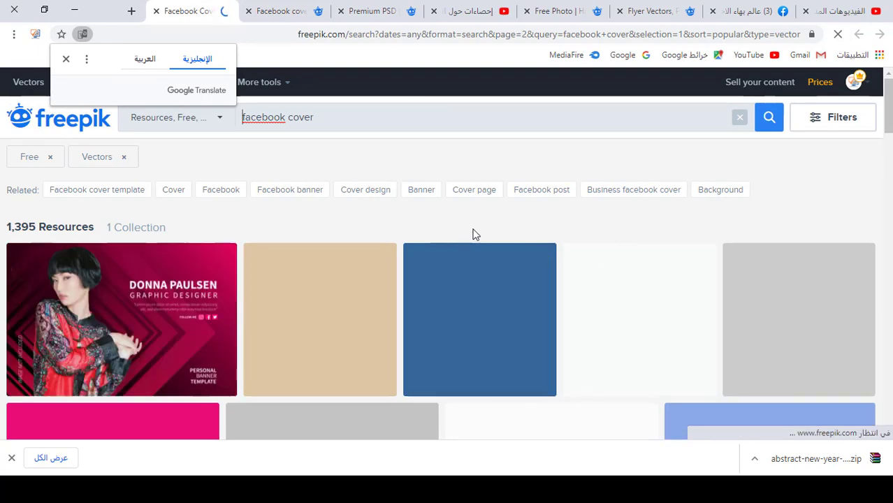
scroll(714, 196, down, 2)
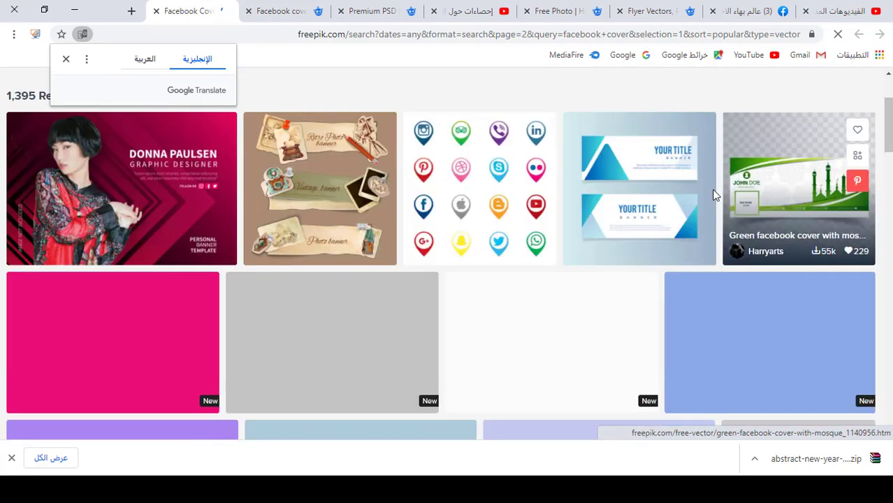
scroll(778, 265, down, 2)
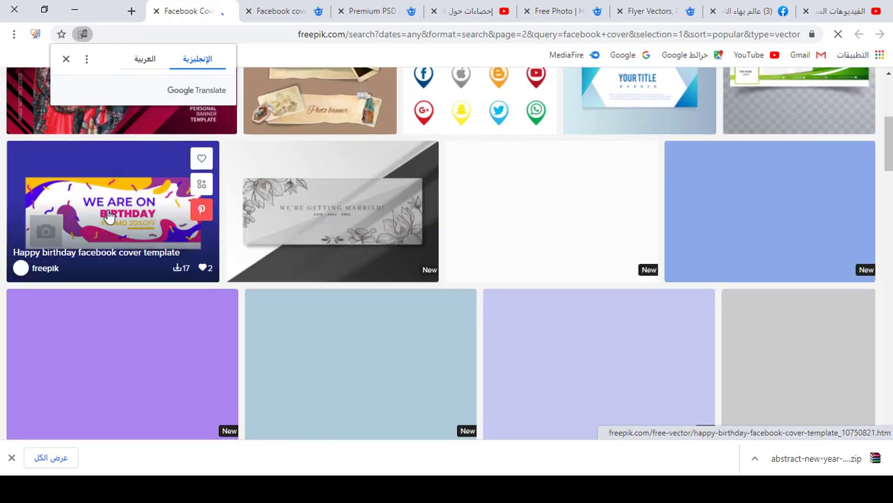
scroll(300, 227, down, 1)
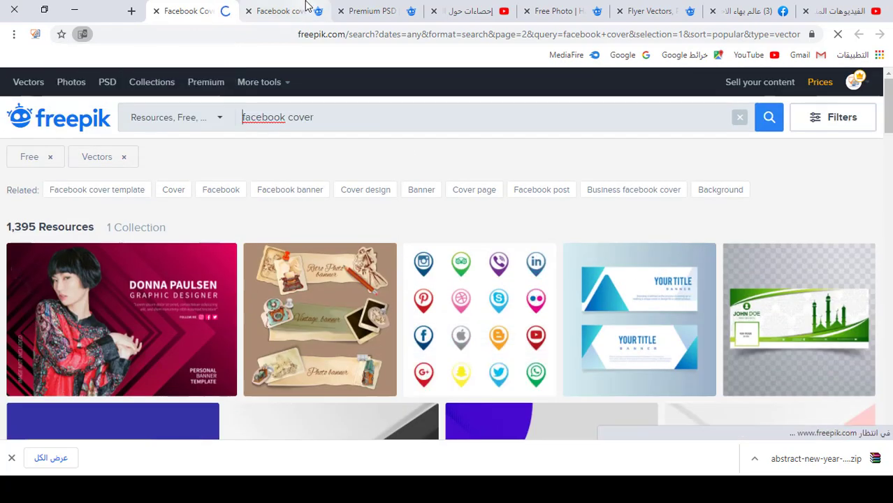
Return to the first results page and download the purple "Birthday facebook cover template".
click(300, 10)
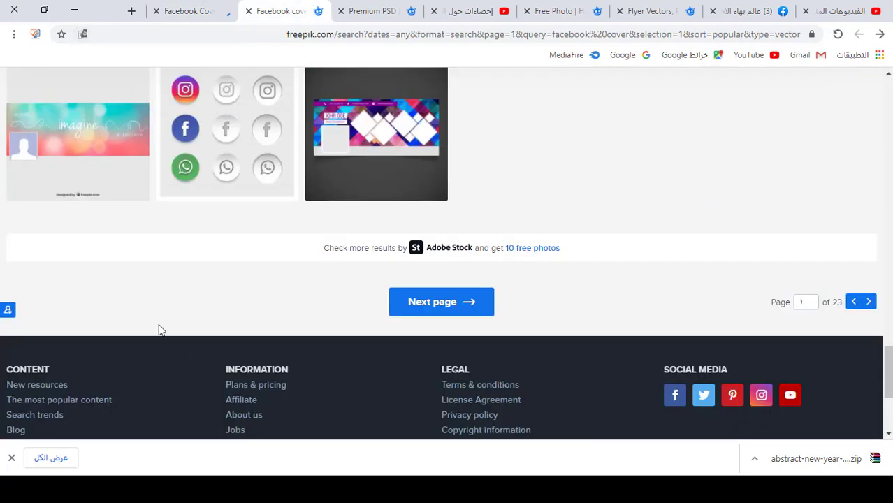
scroll(277, 245, up, 15)
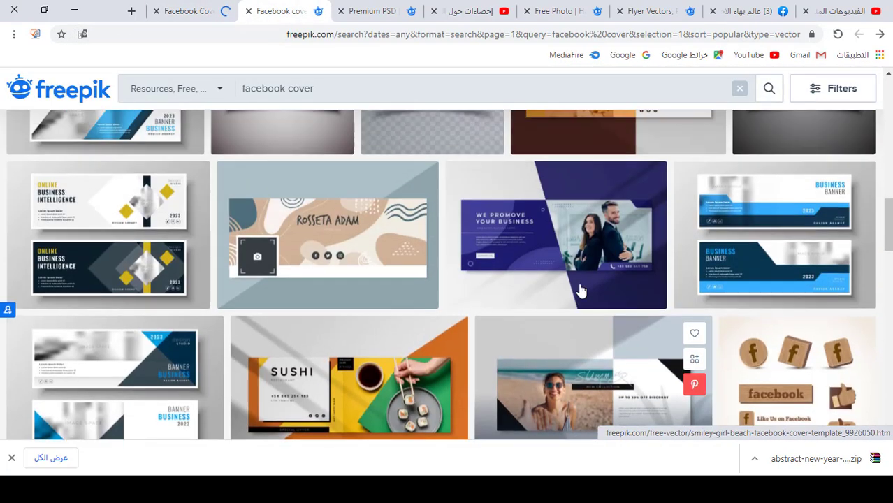
scroll(579, 290, up, 10)
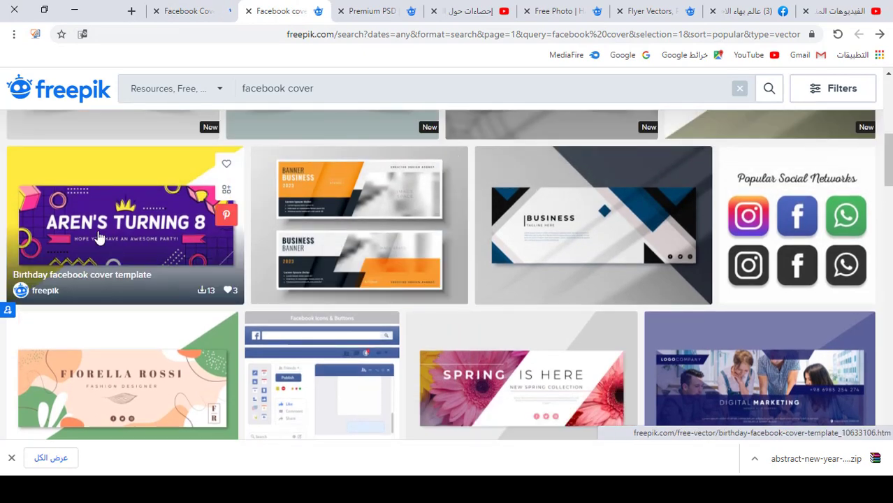
click(126, 218)
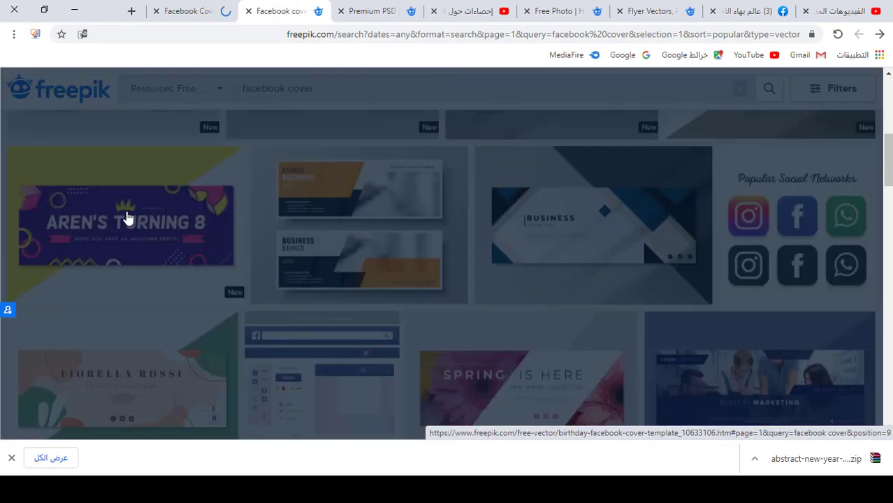
click(675, 157)
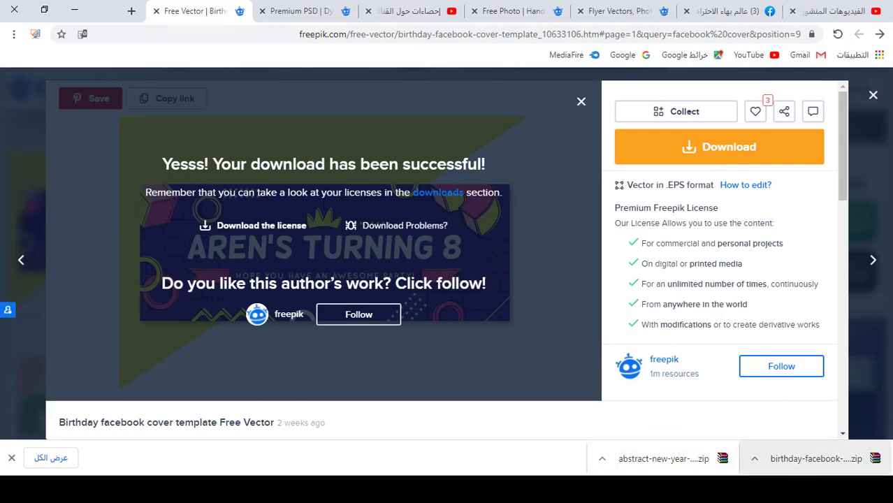
Show the downloaded birthday-facebook-cover-template archive in its folder, extract it to a folder of the same name and open that folder.
click(755, 458)
click(721, 418)
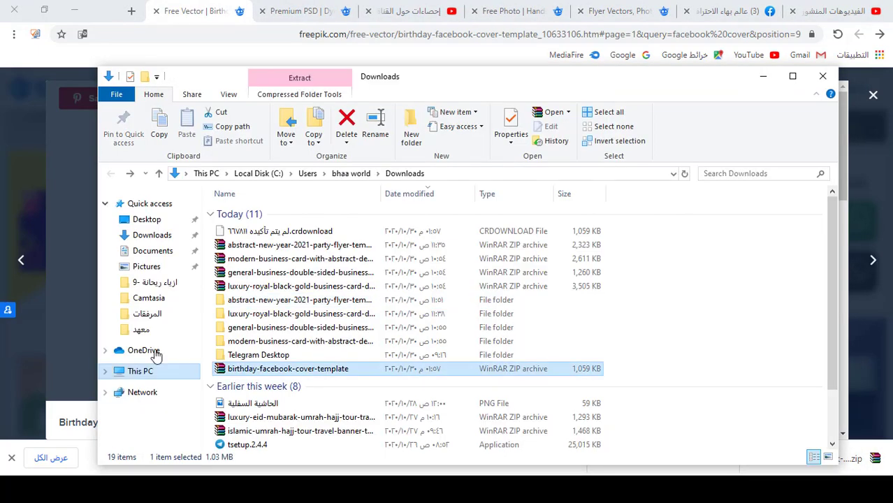
right_click(241, 374)
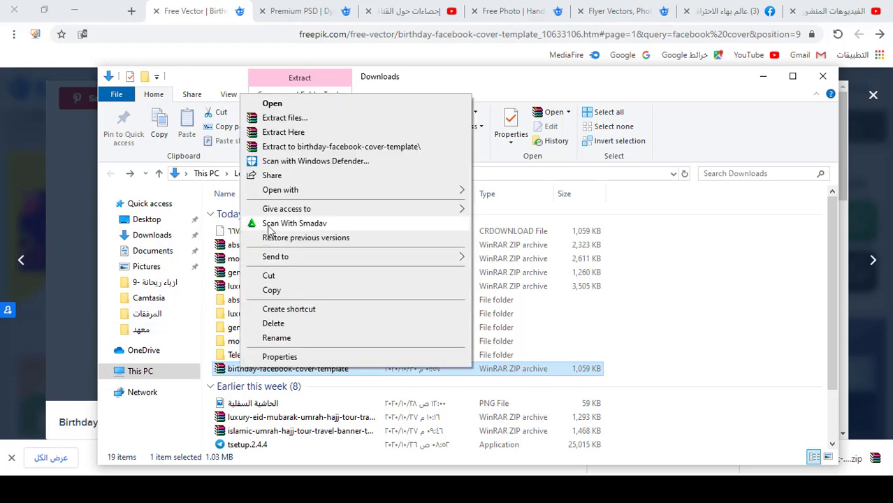
click(290, 153)
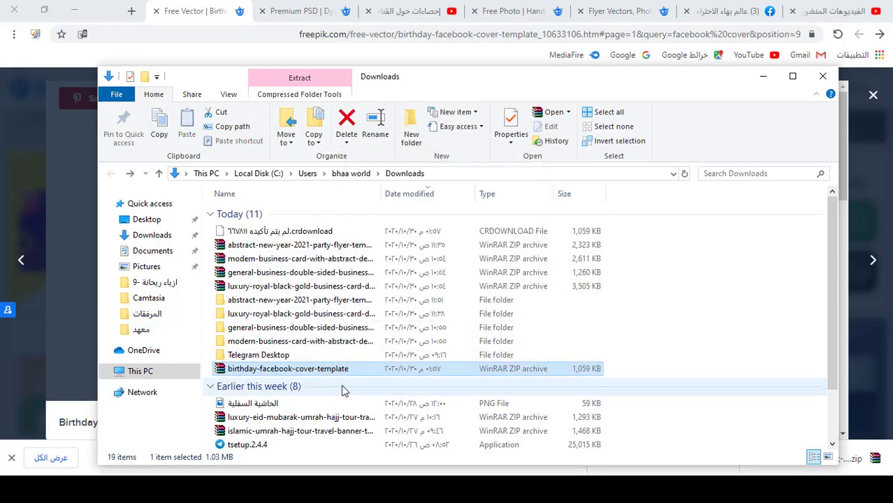
double_click(237, 301)
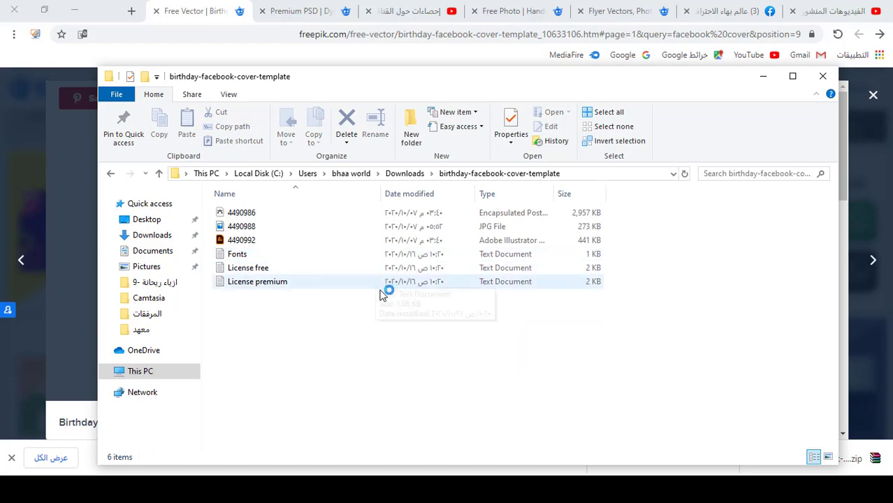
Enlarge the file icons, open the EPS file 4490986 in Illustrator and dismiss the missing fonts notice.
ctrl+scroll(341, 306, up, 4)
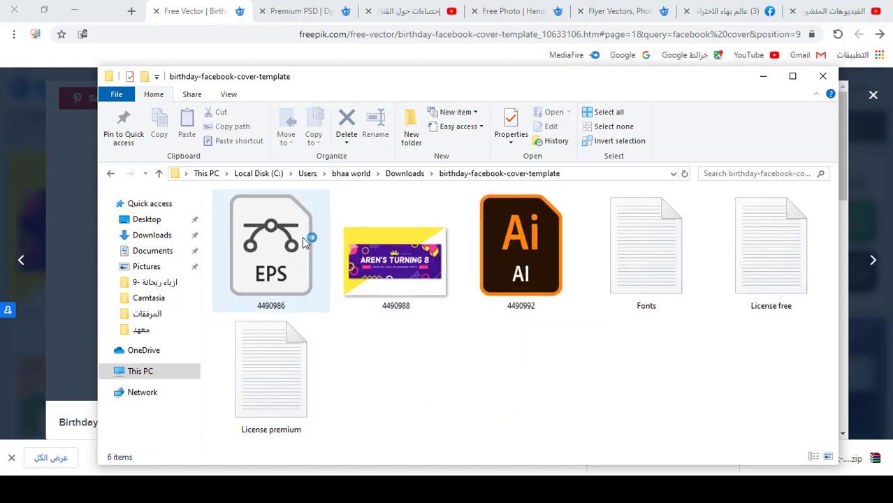
click(276, 245)
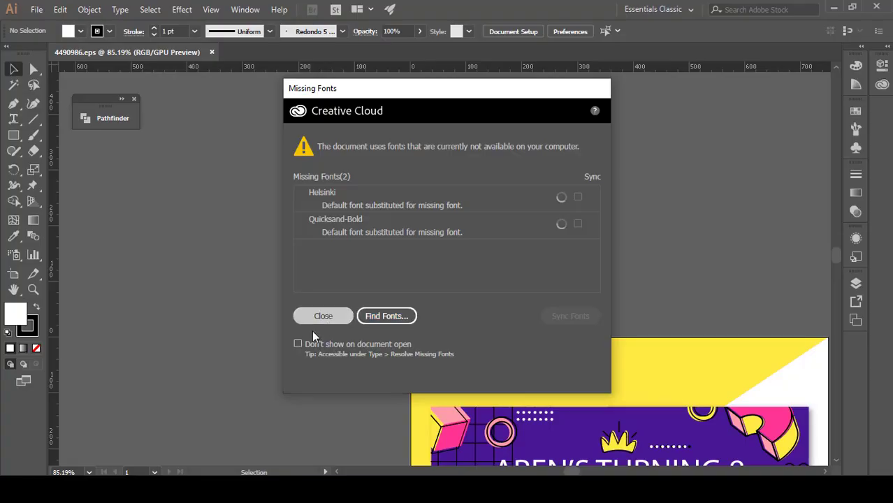
click(316, 316)
Delete the yellow background rectangle behind the purple cover design.
scroll(376, 311, down, 6)
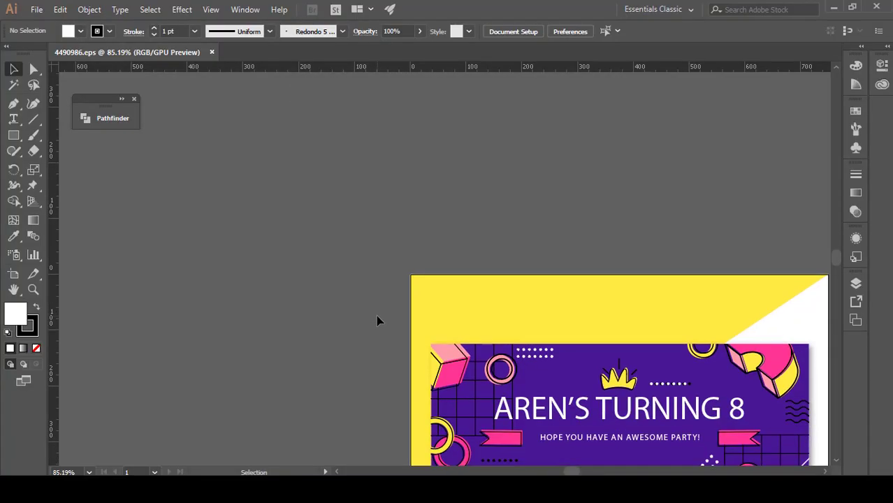
scroll(489, 442, right, 5)
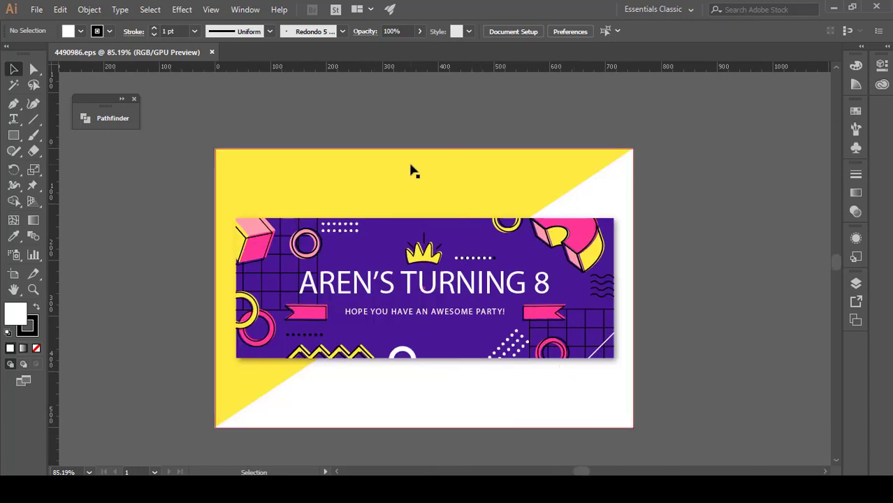
click(381, 172)
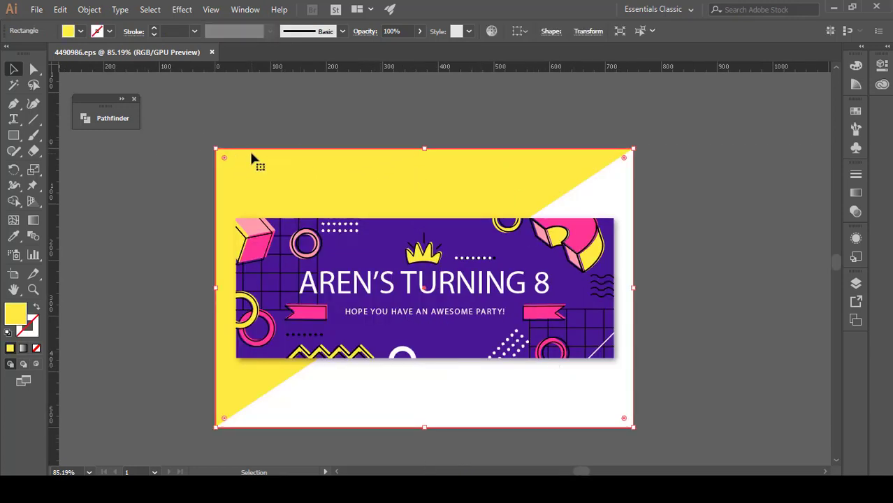
key(Delete)
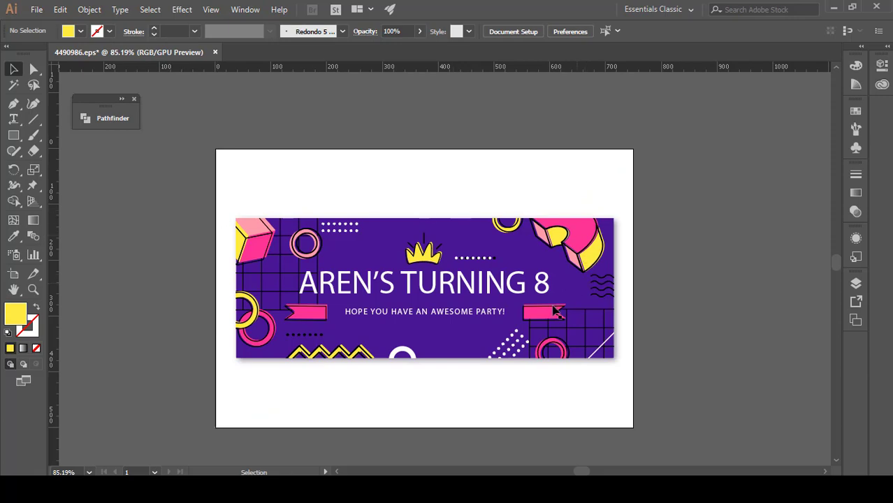
Remove the "AREN'S TURNING 8" title and the "HOPE YOU HAVE AN AWESOME PARTY!" subtitle text from the cover.
scroll(510, 371, up, 1)
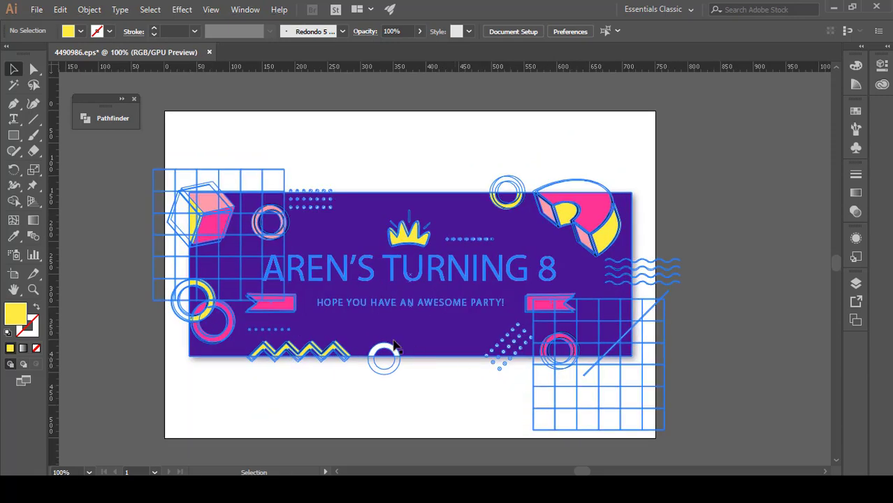
click(13, 119)
triple_click(441, 267)
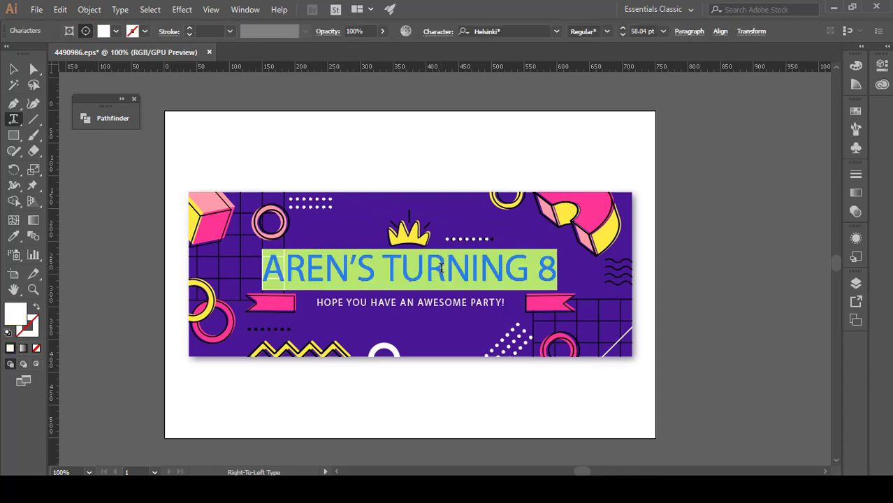
key(BackSpace)
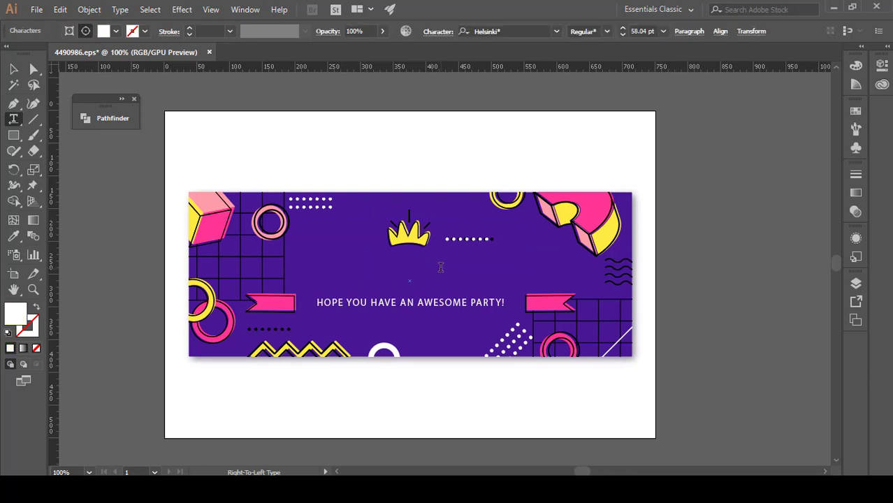
triple_click(422, 302)
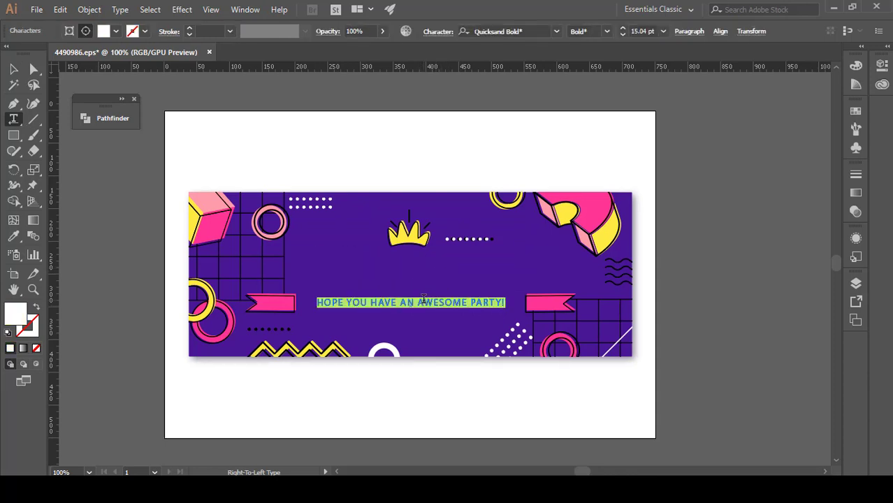
key(BackSpace)
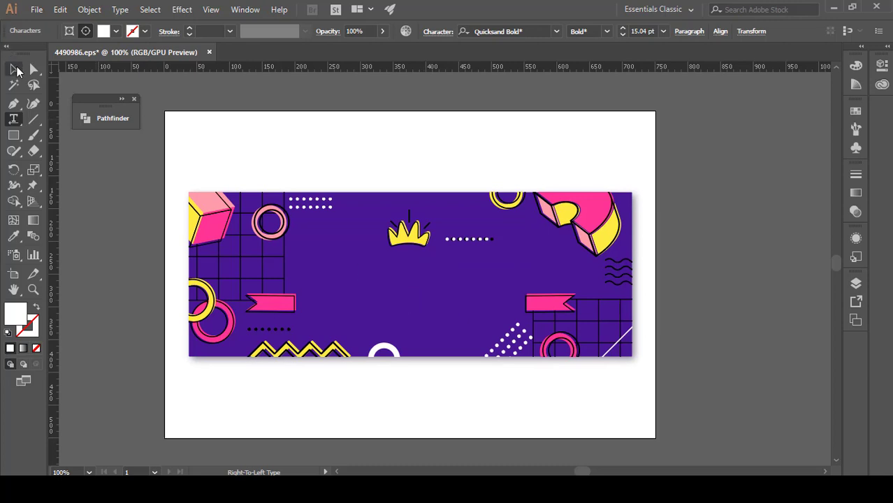
Add a text area between the pink ribbons below the crown and replace its placeholder text with "دنيا ميديا".
click(14, 119)
drag(519, 260, 295, 319)
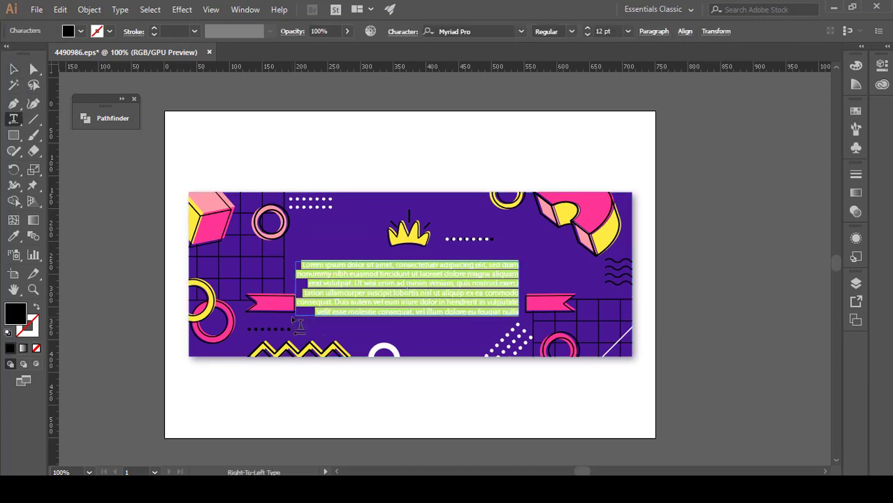
key(BackSpace)
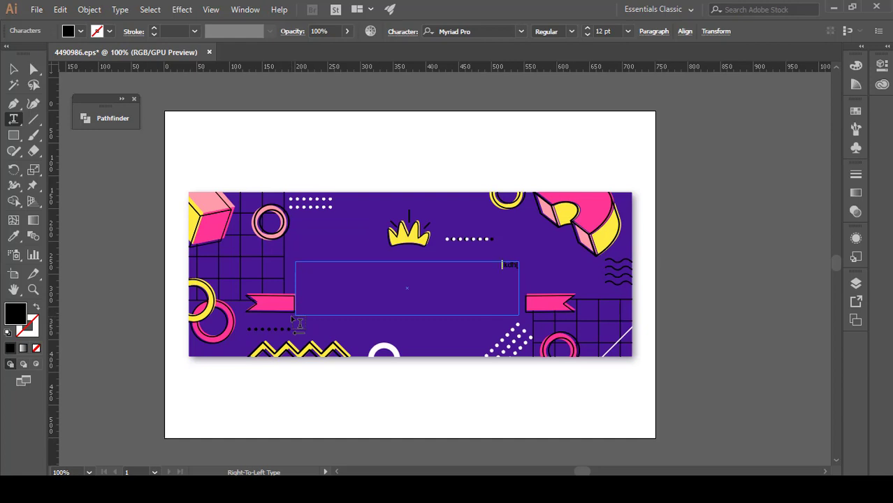
key(ctrl+a)
key(BackSpace)
Set the font size of the whole "دنيا ميديا" text to 60 pt.
key(ctrl+a)
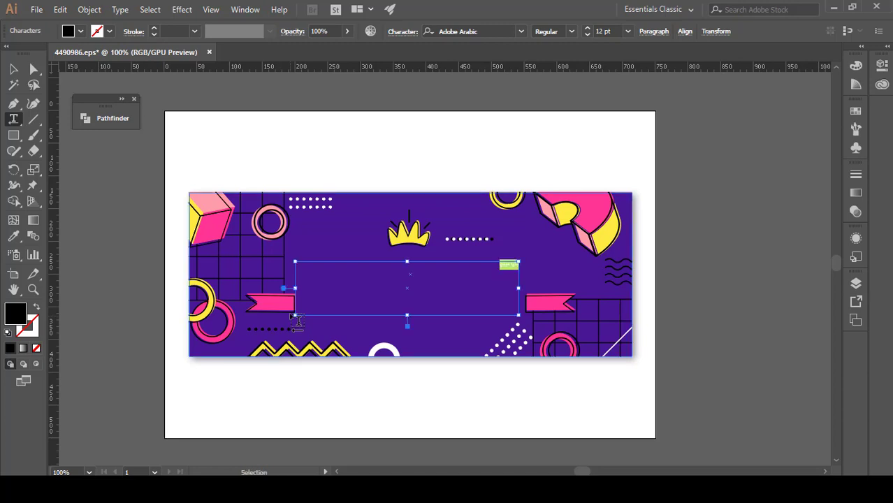
click(627, 32)
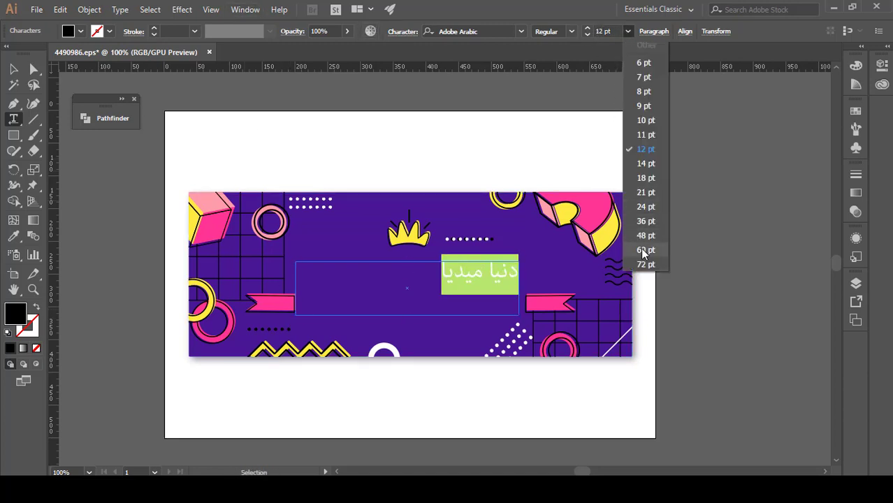
key(Return)
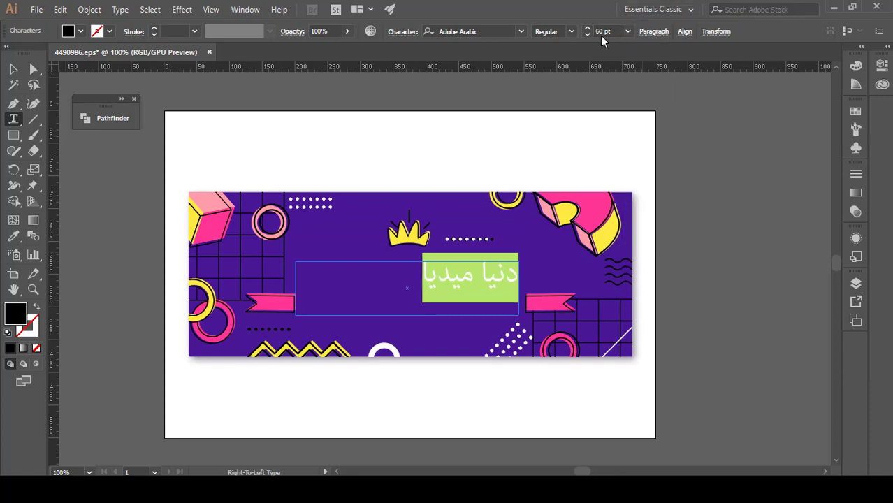
Set the "دنيا ميديا" title's font to Al-Jazeera-Arabic Bold and move the text up and left, directly below the crown.
click(522, 31)
scroll(509, 336, down, 3)
click(508, 332)
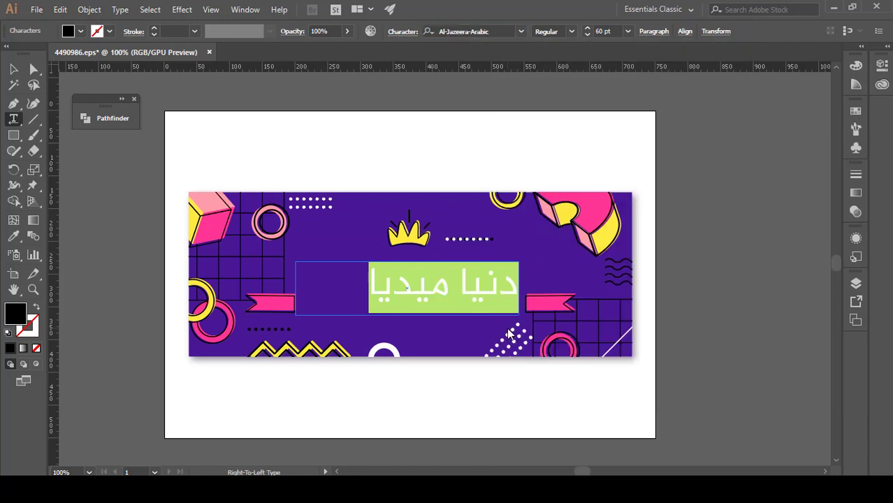
click(571, 31)
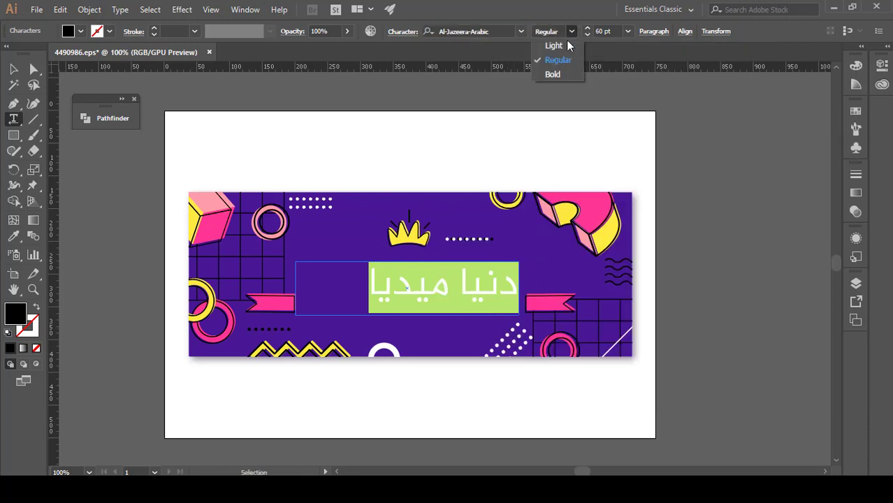
click(557, 76)
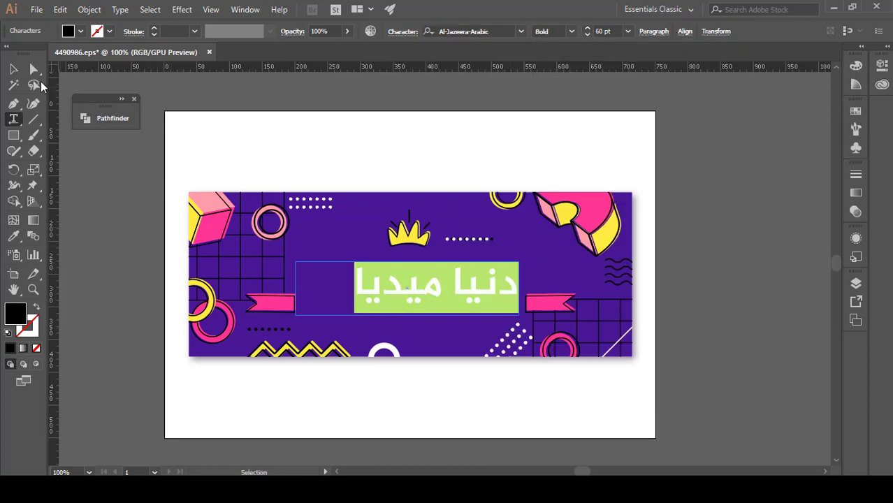
click(12, 69)
drag(443, 284, 396, 258)
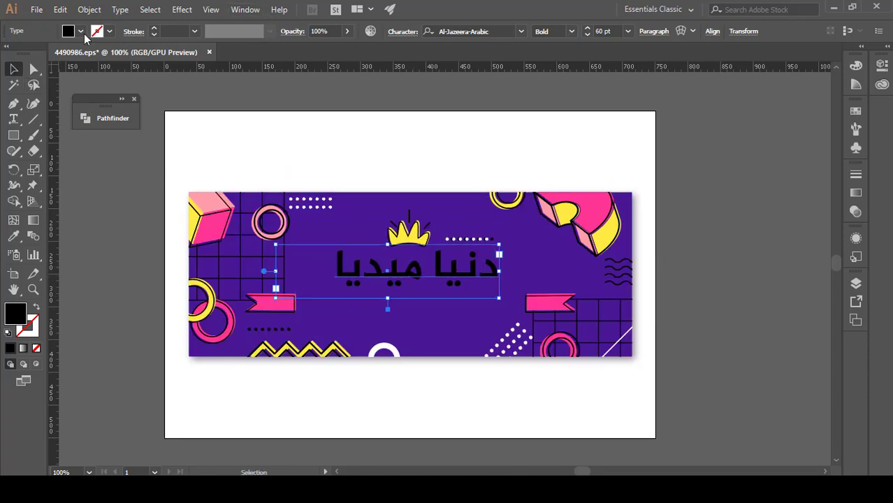
click(80, 32)
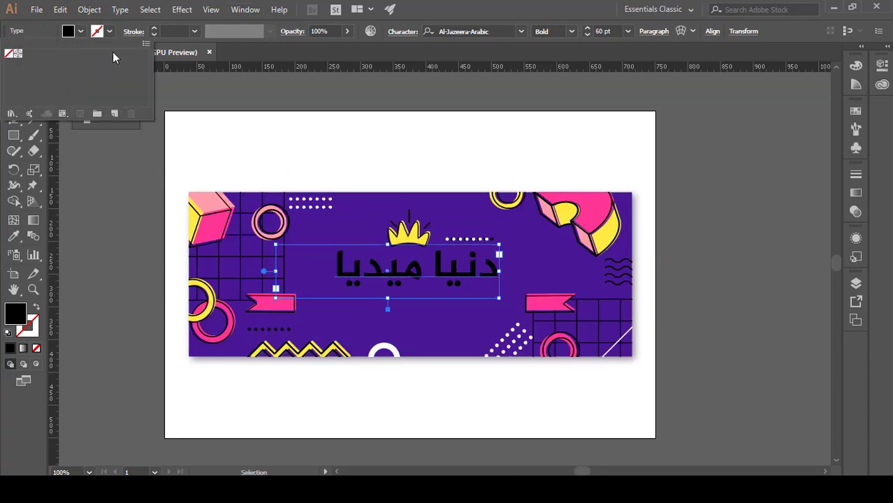
double_click(20, 311)
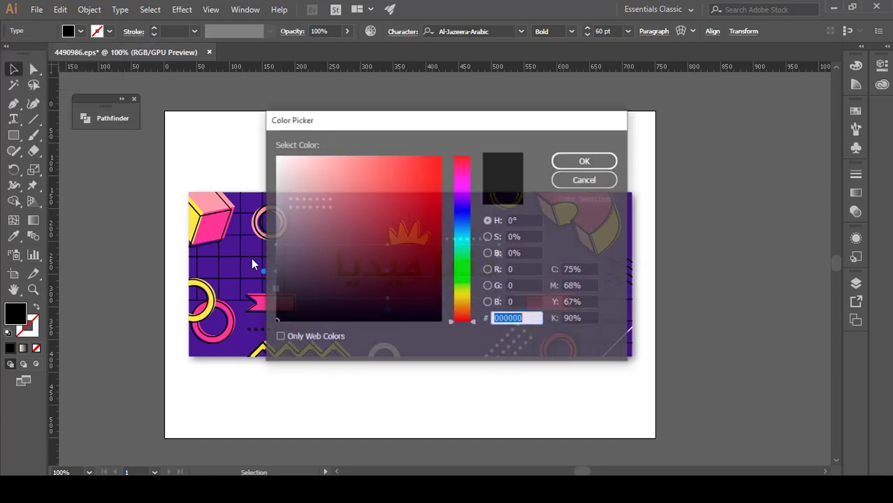
click(586, 161)
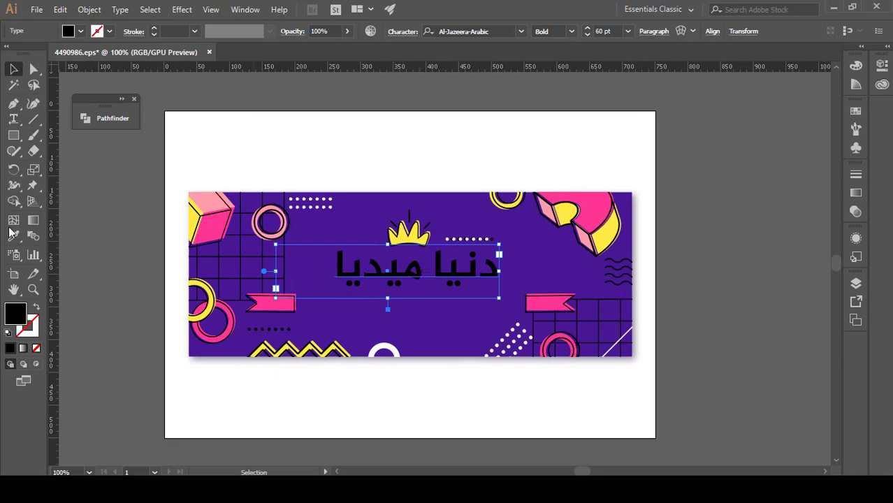
Change the fill color of the whole "دنيا ميديا" title text to white (ffffff).
double_click(397, 269)
triple_click(396, 269)
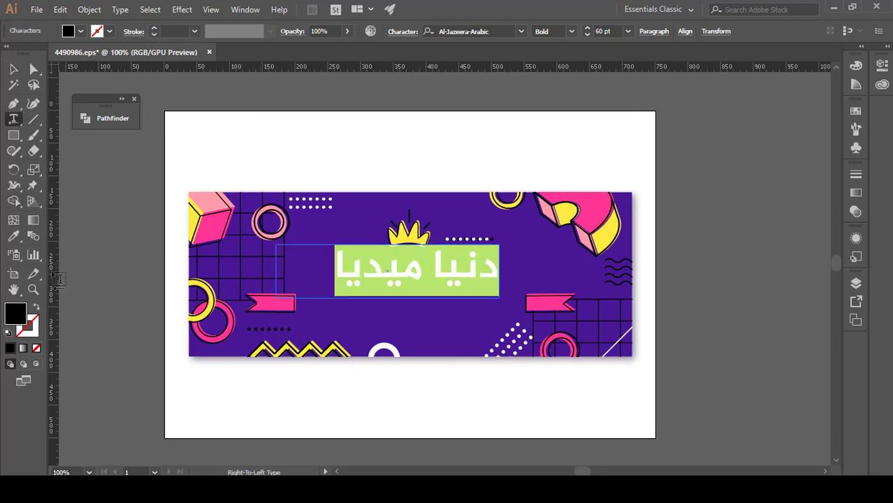
double_click(17, 318)
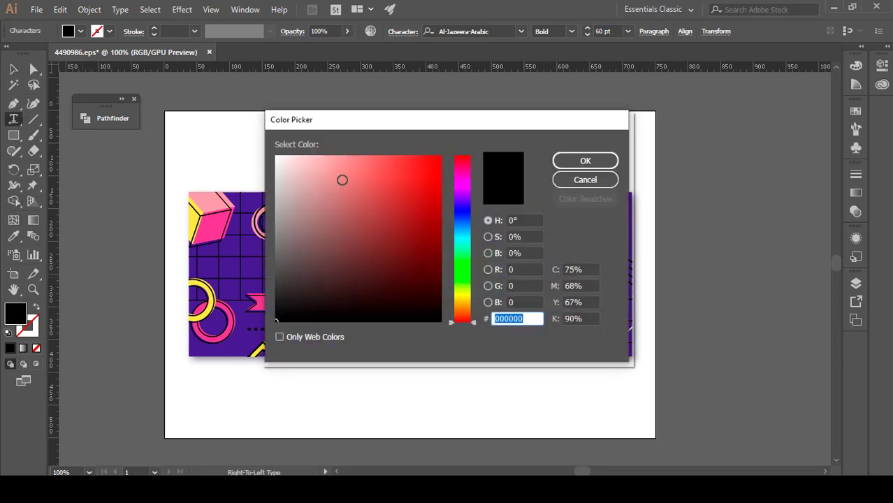
text(ffffff)
click(585, 161)
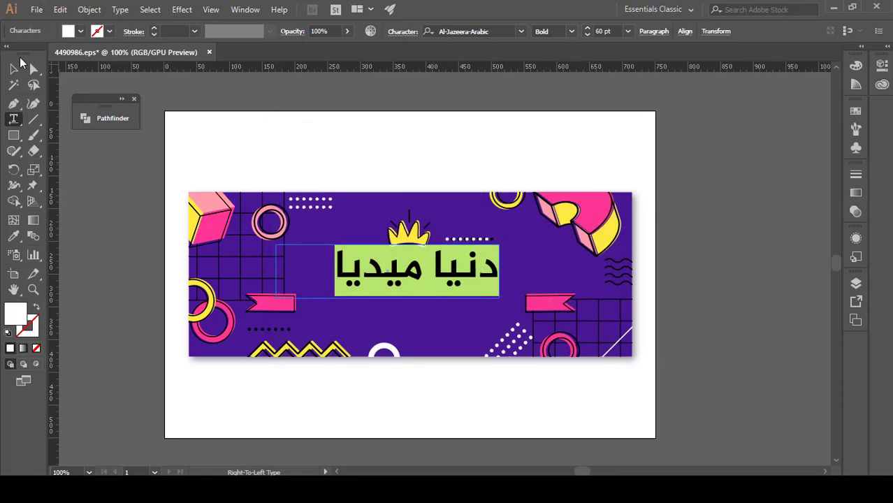
Duplicate the white title directly below itself and set the copy's text to 36 pt Regular.
click(17, 67)
drag(454, 277, 454, 316)
click(13, 121)
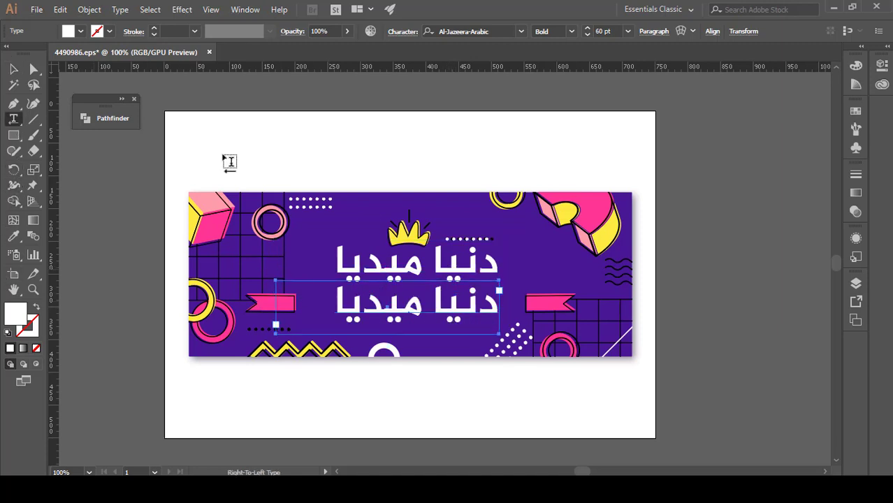
triple_click(446, 303)
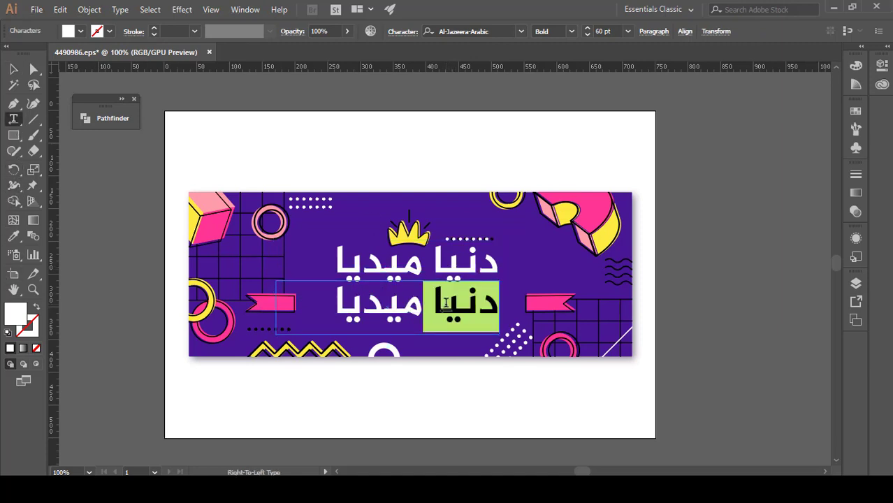
click(629, 30)
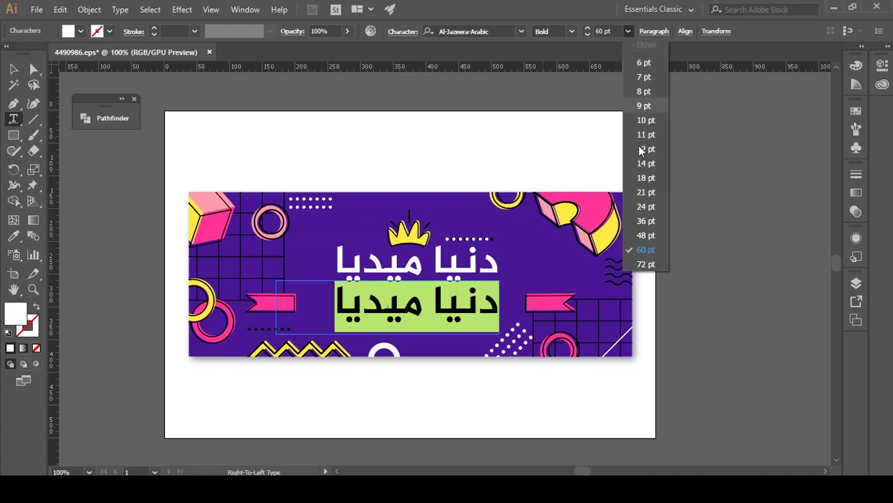
click(646, 221)
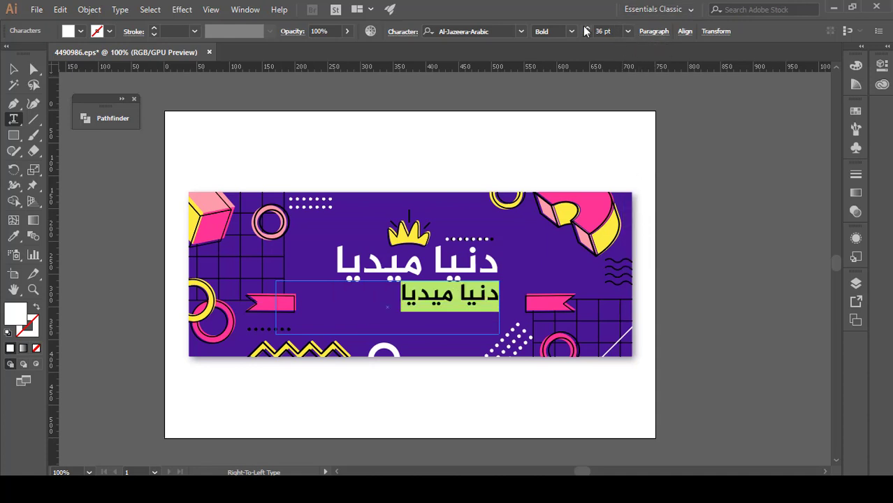
click(570, 31)
click(562, 60)
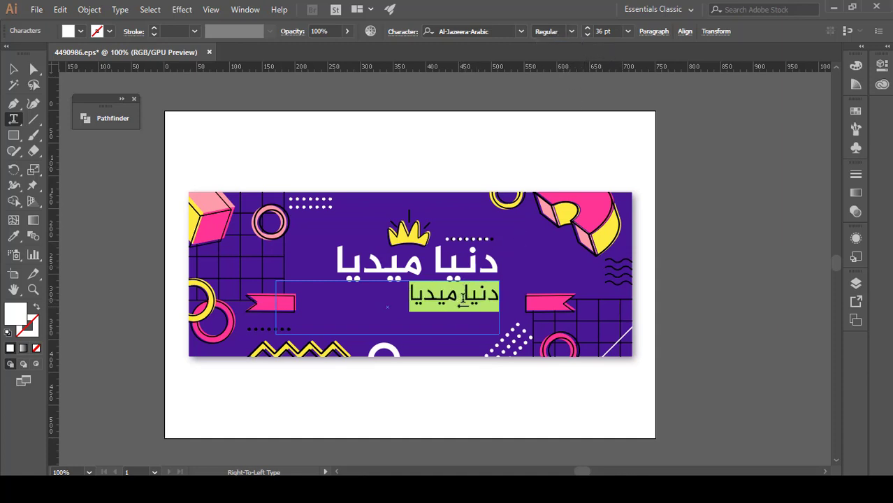
Replace the copied title's text with "صفحة منوعة تهتم بنشر المنوعات الترفيهية للشبا".
text(صفحة)
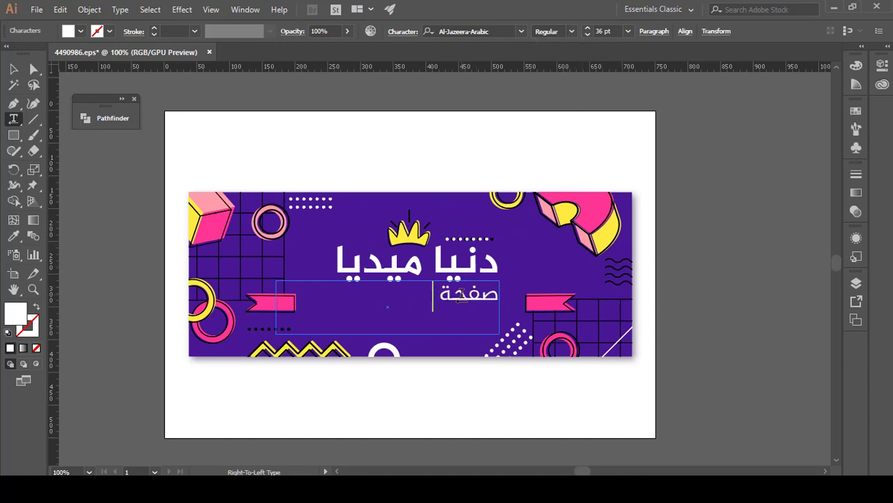
text( منوع)
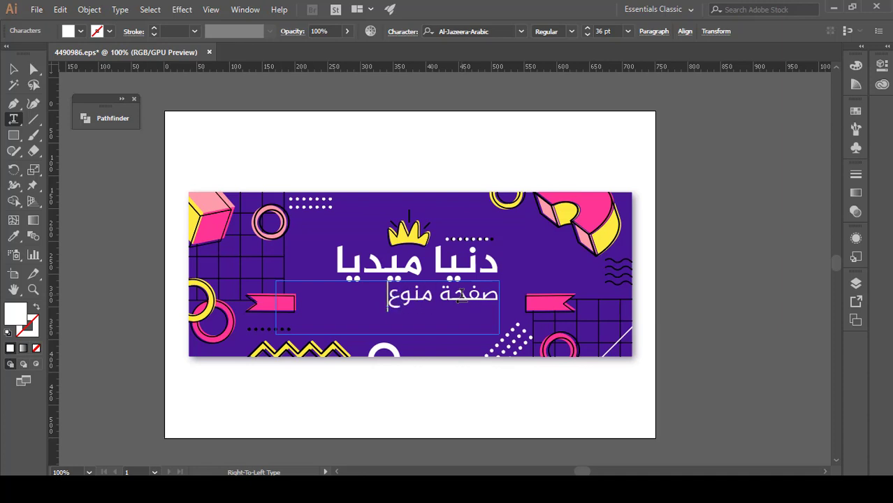
text(ة تهتم)
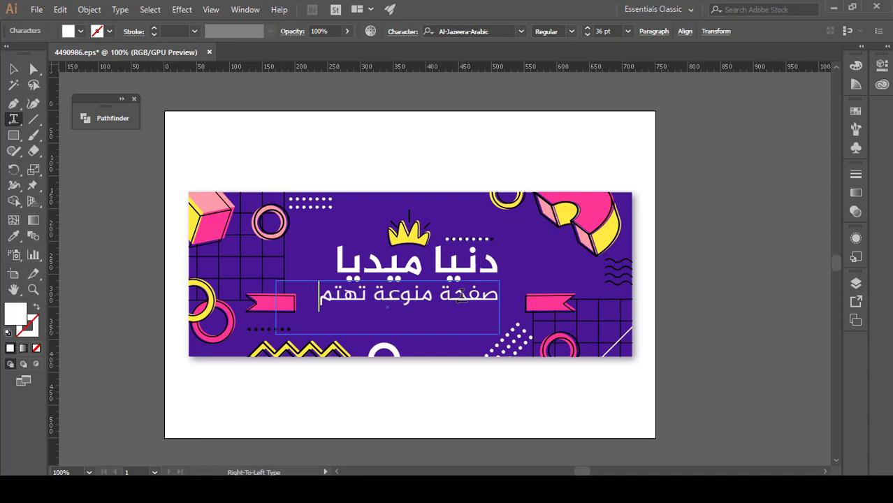
text( بنشر ال)
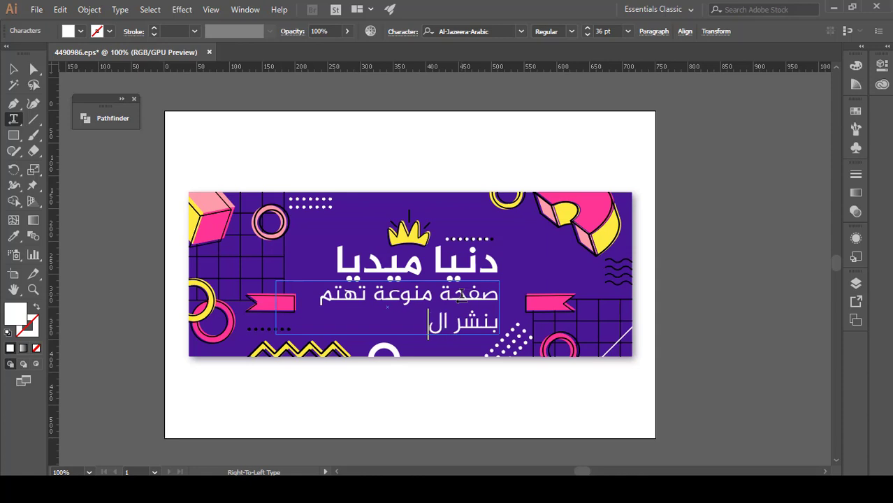
text(منوعات ال)
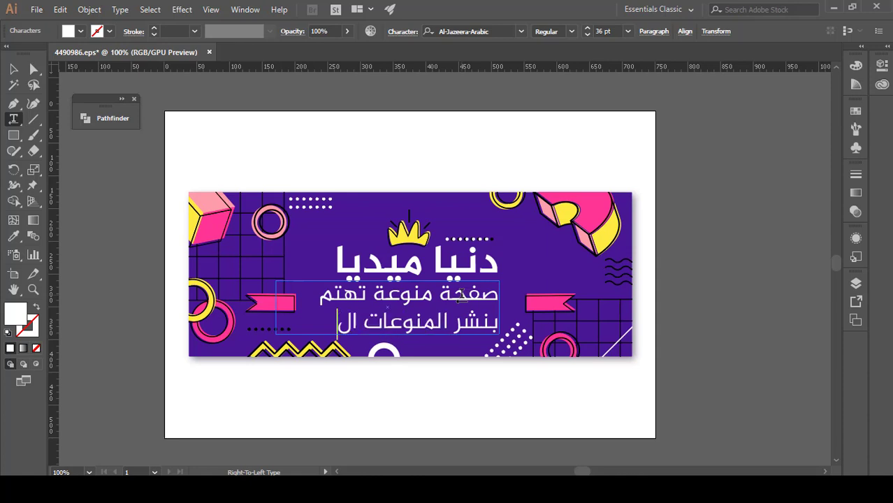
text(ترفيه)
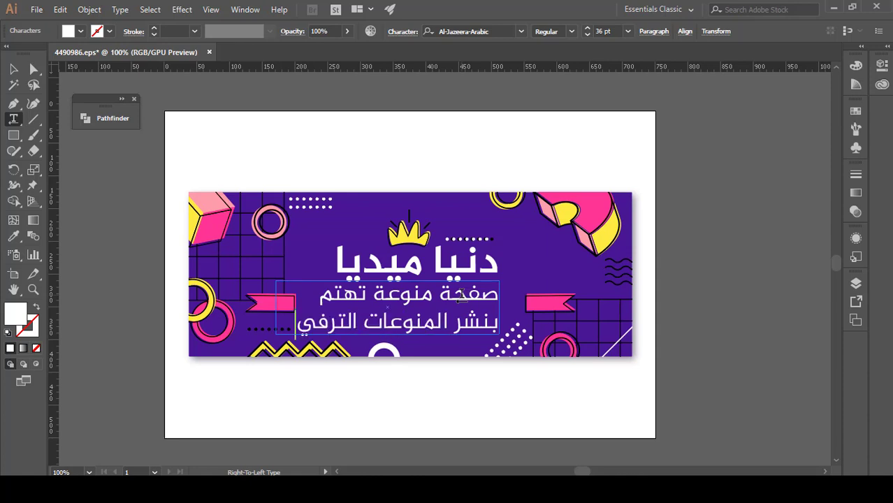
Set the whole subtitle text to the Light style at 17 pt.
key(ctrl+a)
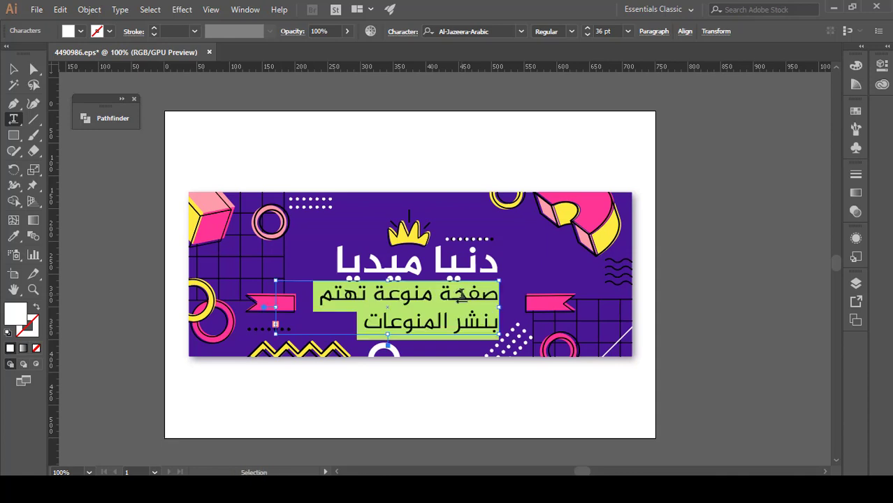
click(570, 31)
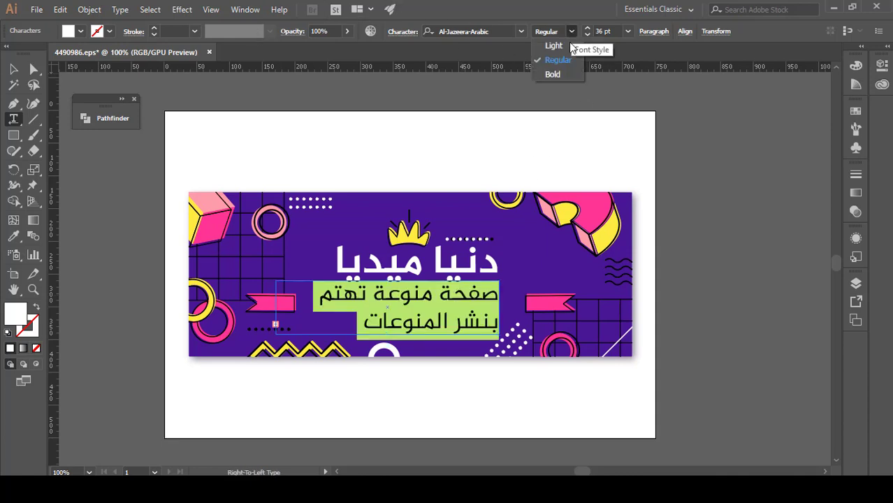
click(545, 45)
click(587, 34)
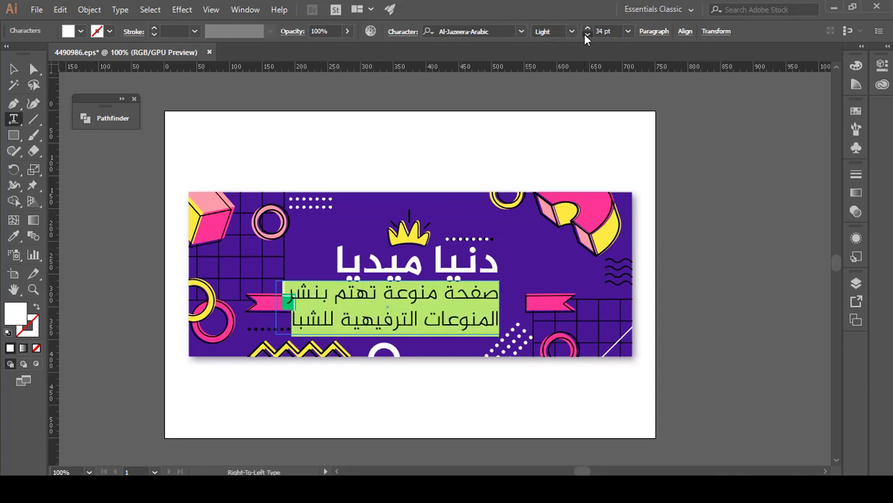
click(587, 34)
click(587, 35)
key(Escape)
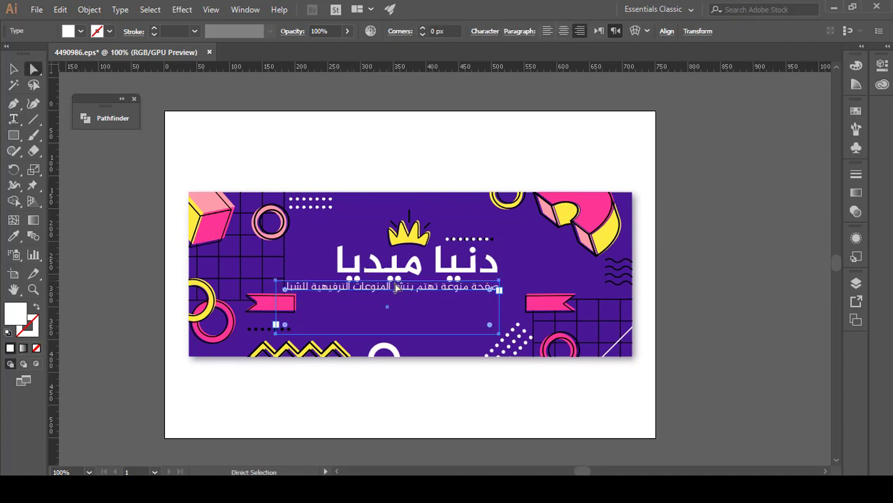
Move the subtitle to the right under the title and resize its text frame to a slightly wider single line.
drag(401, 292, 417, 293)
key(v)
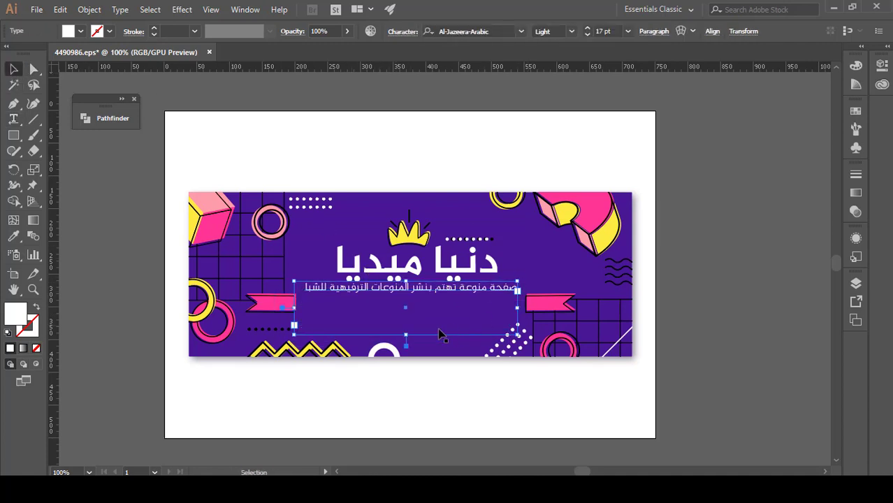
drag(407, 336, 404, 294)
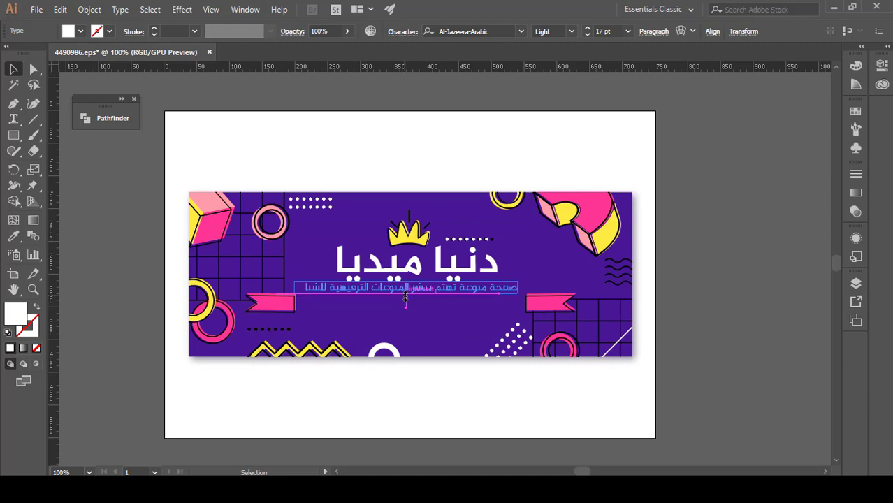
drag(294, 288, 280, 287)
Complete the subtitle's last word as "للشباب" and change the subtitle's fill color to yellow.
click(14, 119)
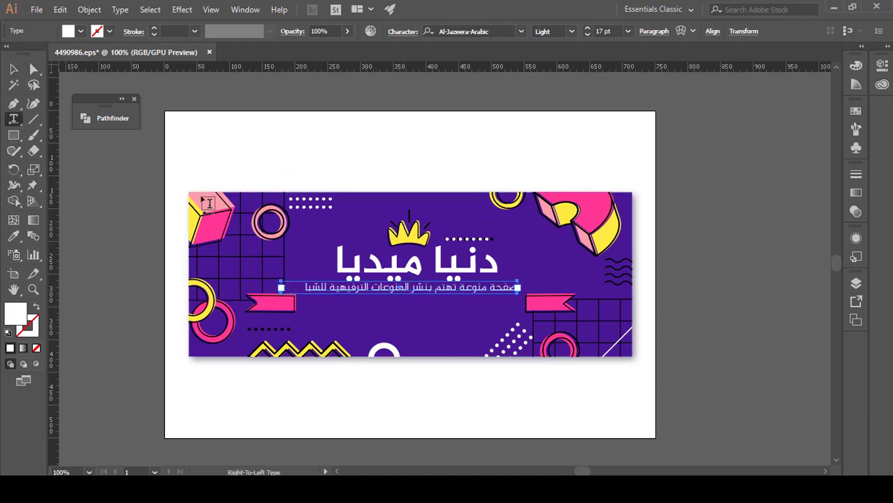
key(Escape)
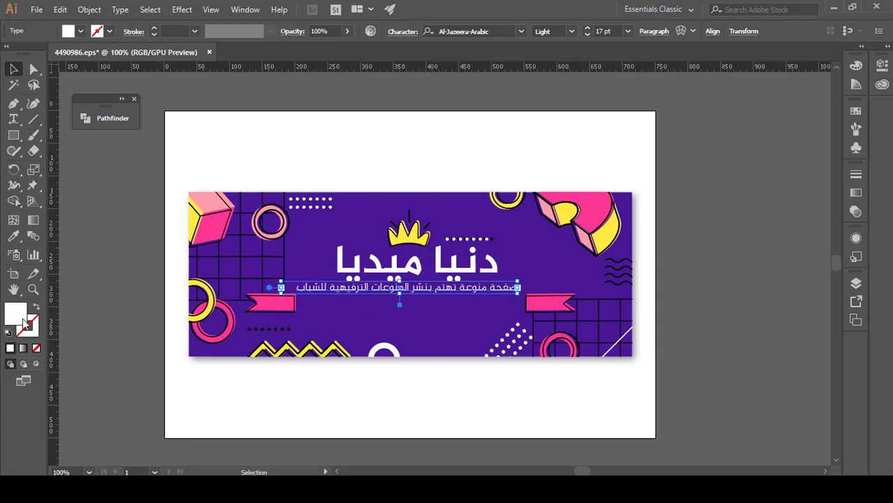
click(325, 136)
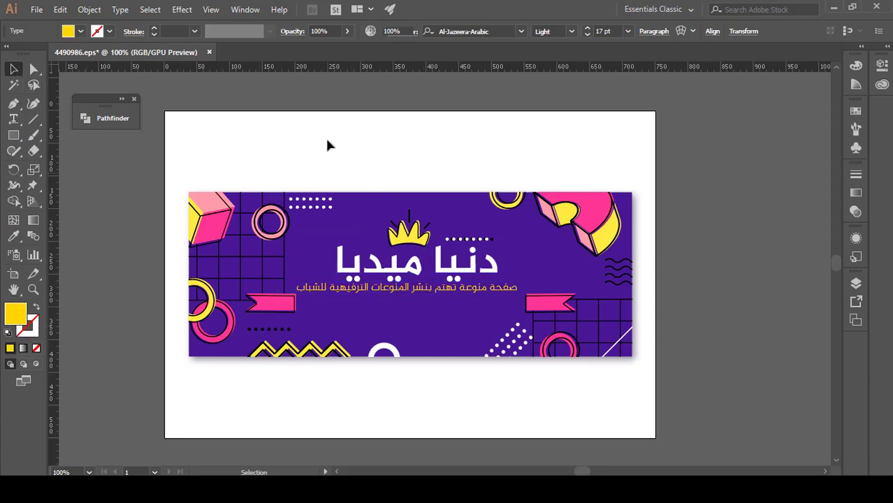
Shift the yellow subtitle slightly to the right and duplicate it directly below, between the pink ribbons.
click(432, 291)
drag(431, 290, 431, 307)
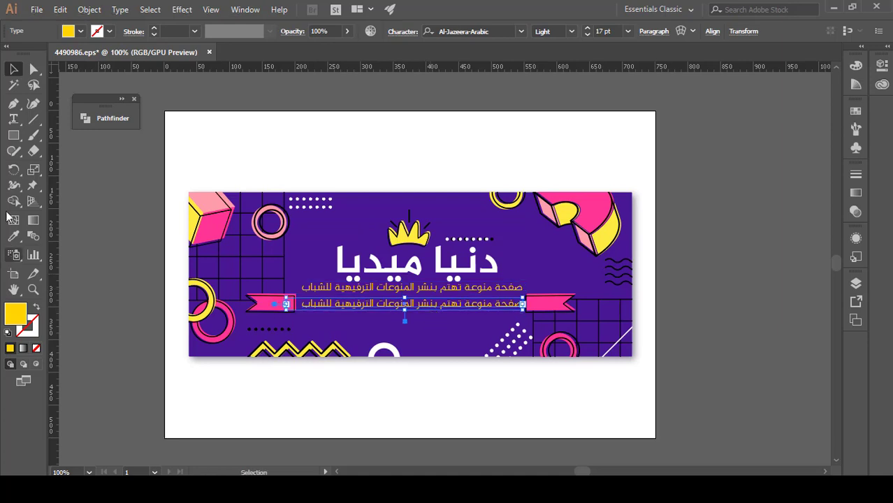
Replace the lower subtitle copy's text with "تعلم كيف صنعت - منوعات فيديوية - صور مضحكة" and set its font size to 18 pt.
click(12, 121)
triple_click(476, 307)
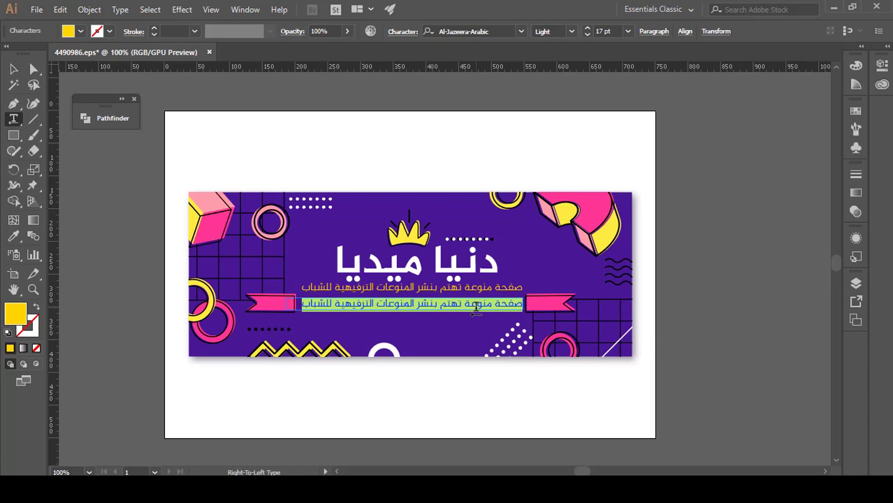
text(تعل)
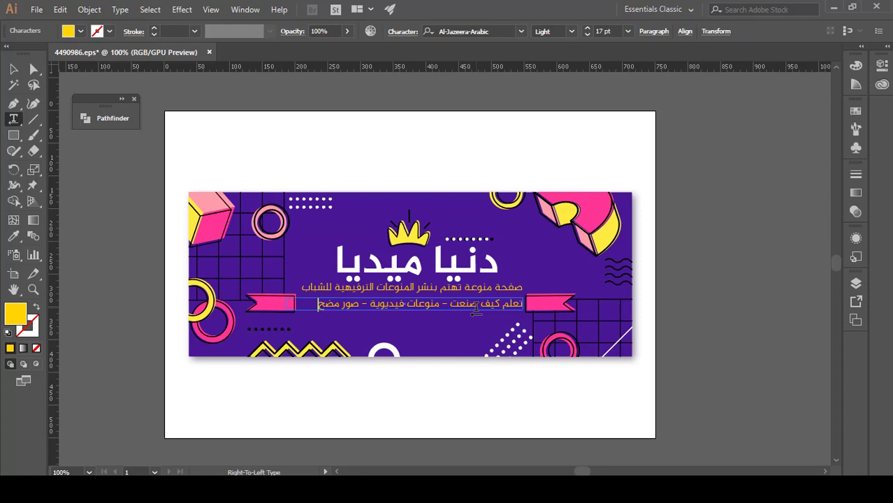
text(كة)
key(ctrl+a)
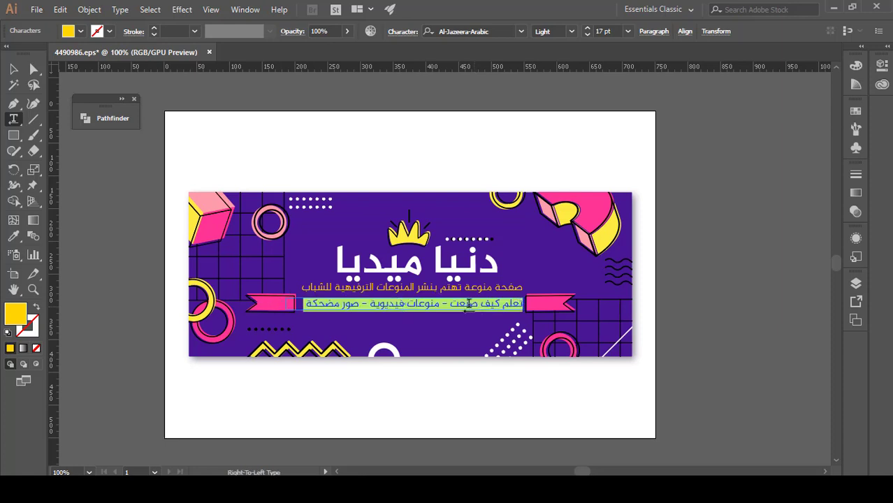
click(587, 33)
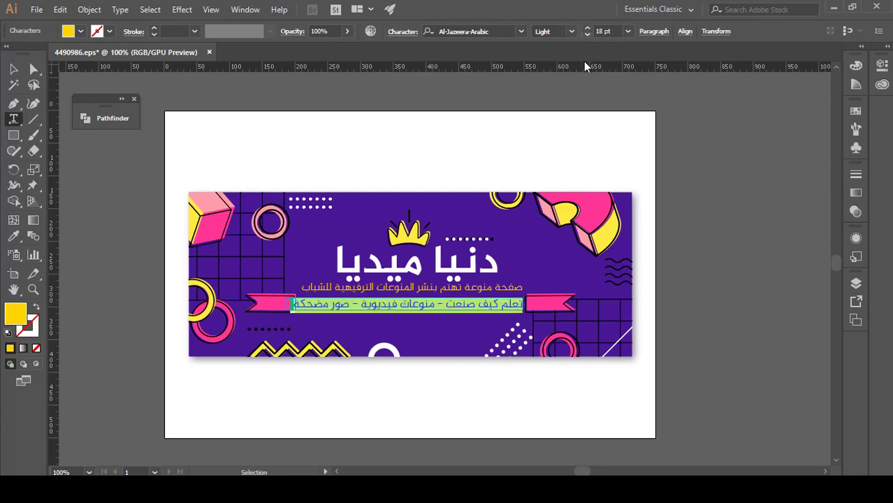
Remove the first word "تعلم" from the line between the pink ribbons and set the whole line to Bold.
double_click(513, 305)
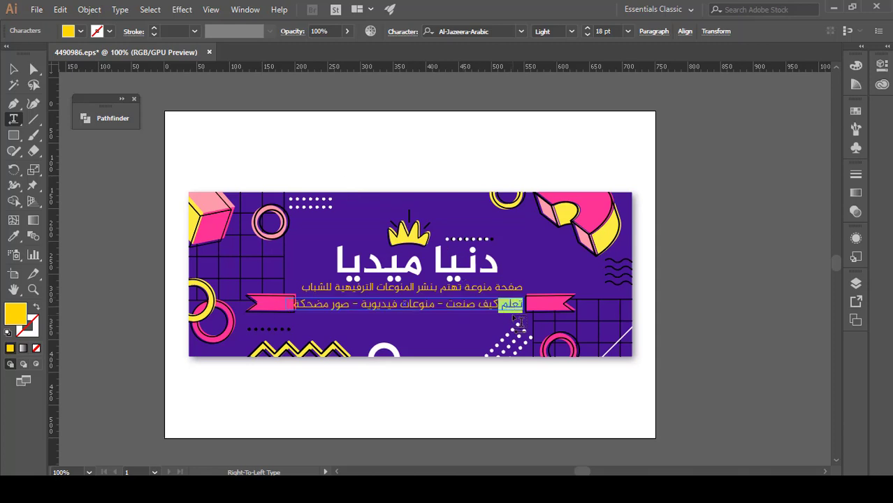
key(BackSpace)
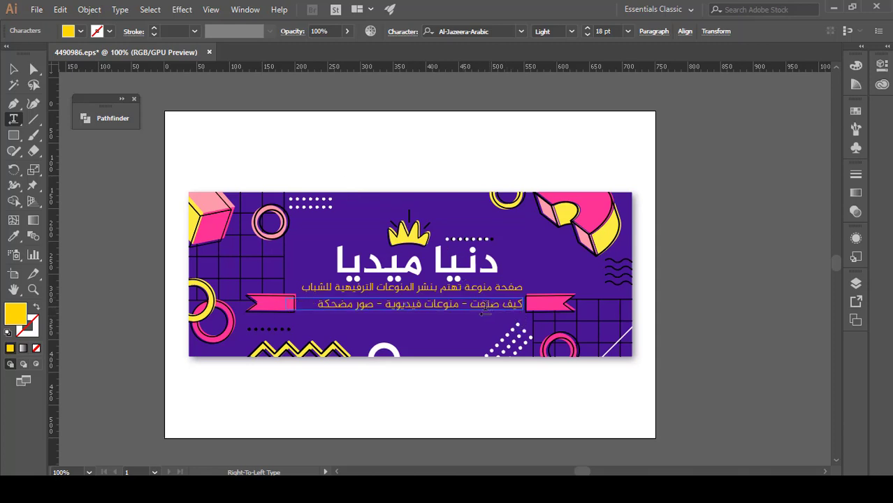
key(ctrl+a)
click(571, 31)
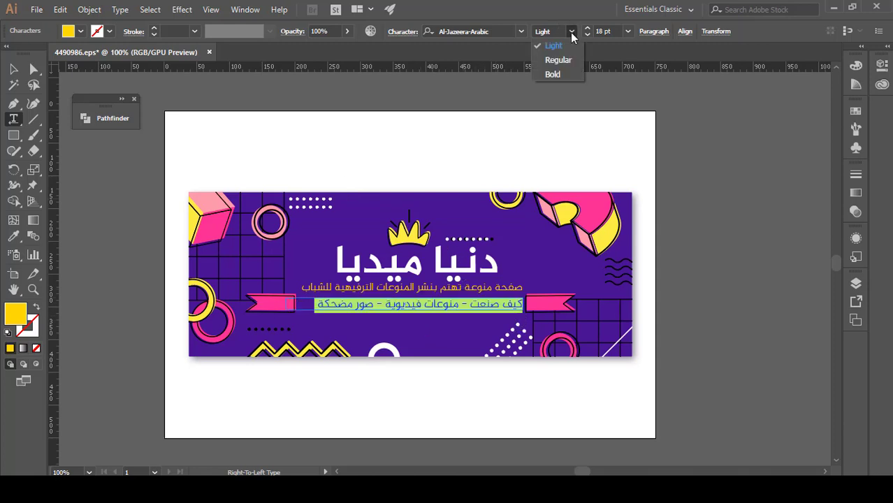
click(552, 74)
Change the fill color of the line between the ribbons to white using a new RGB swatch.
click(81, 32)
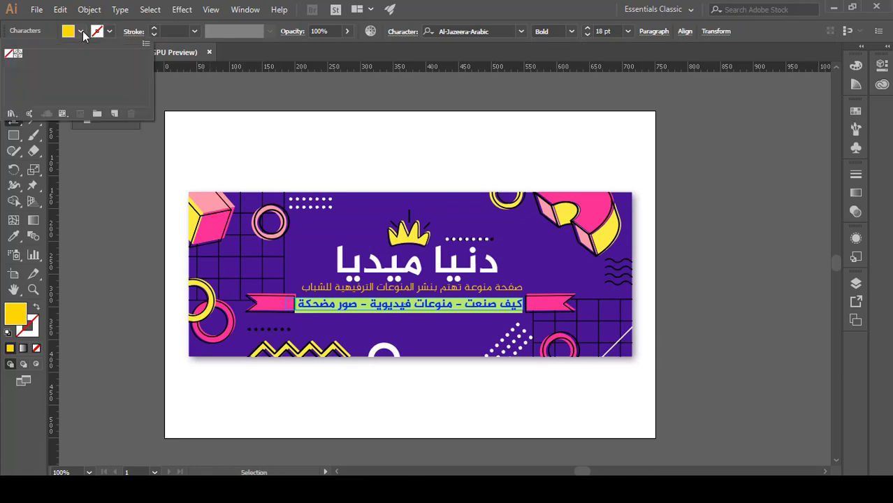
click(113, 115)
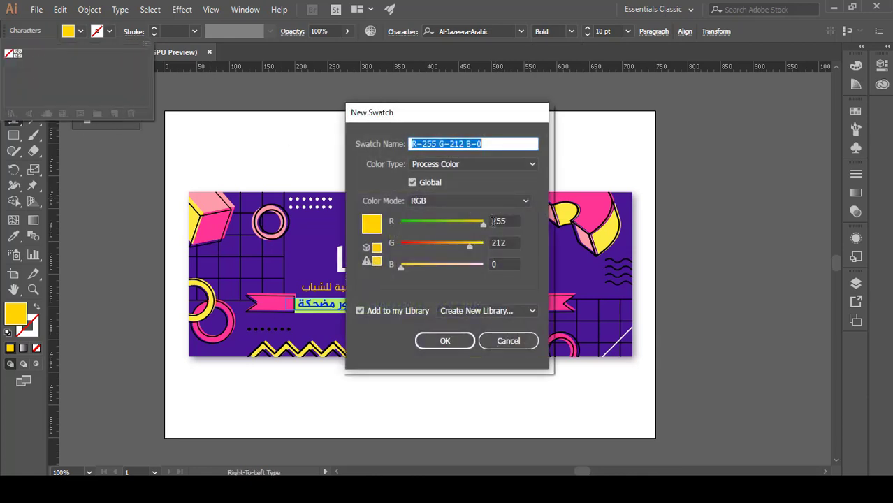
drag(405, 268, 508, 272)
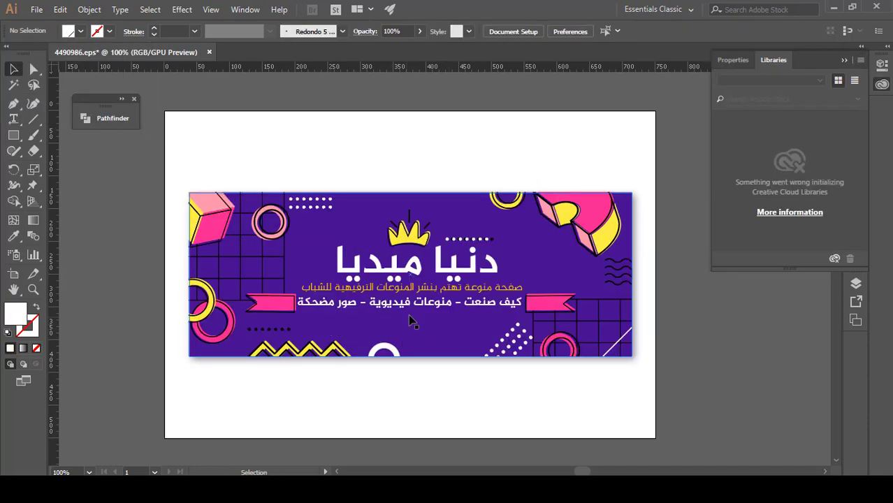
Duplicate the white line directly below itself and replace the copy's text with "لا مجال للضحك والترفيه هنا".
click(417, 307)
drag(439, 308, 434, 327)
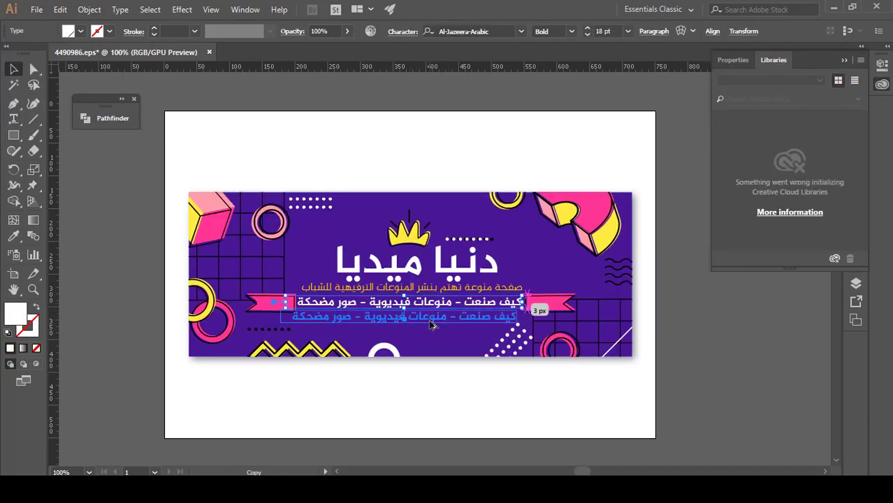
triple_click(456, 322)
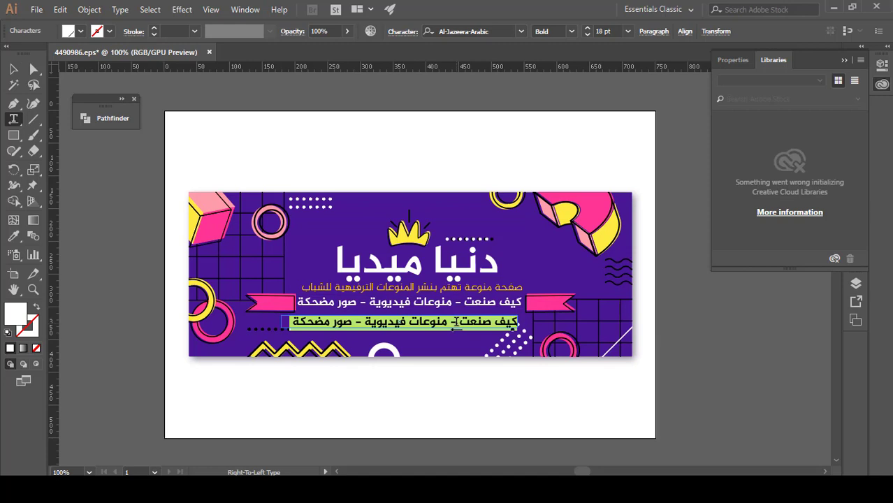
text(لا مجال)
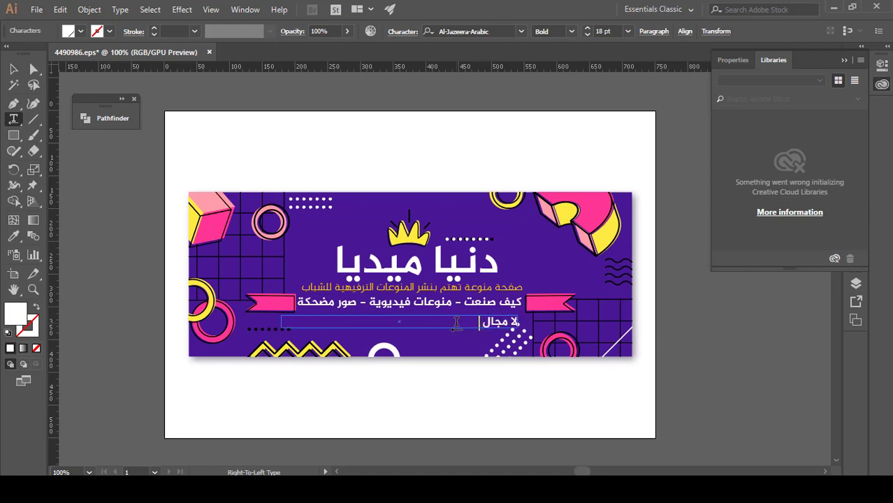
text( للضحك والتر)
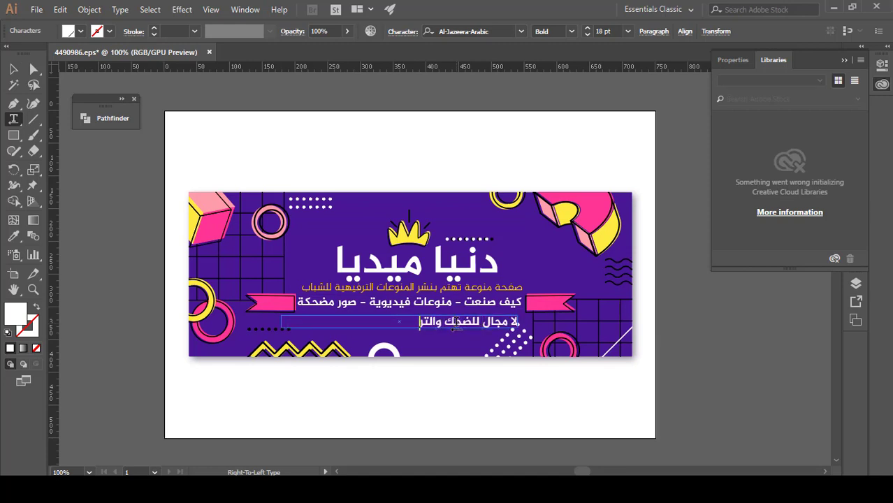
text(فيه هنا)
Set the bottom line to the Light weight at 25 pt, fitting its text frame and shifting it left toward the banner's center.
triple_click(456, 322)
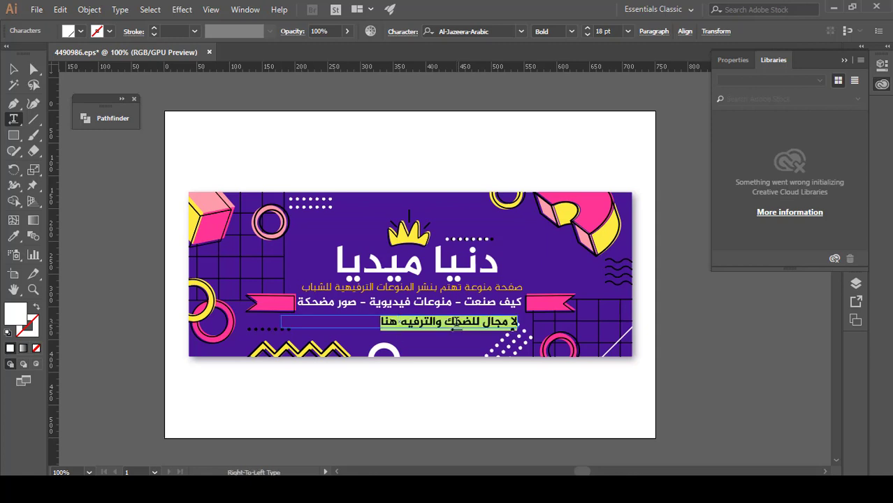
click(572, 33)
click(556, 59)
click(570, 31)
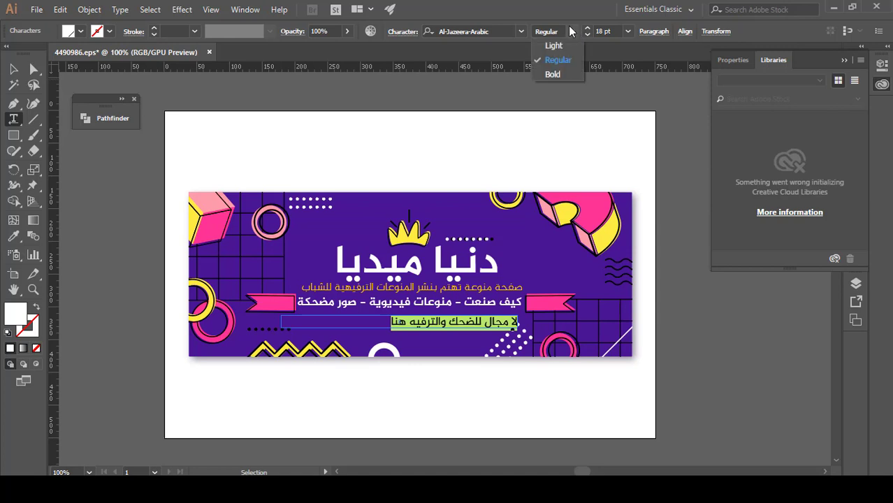
click(553, 45)
click(587, 28)
click(587, 28)
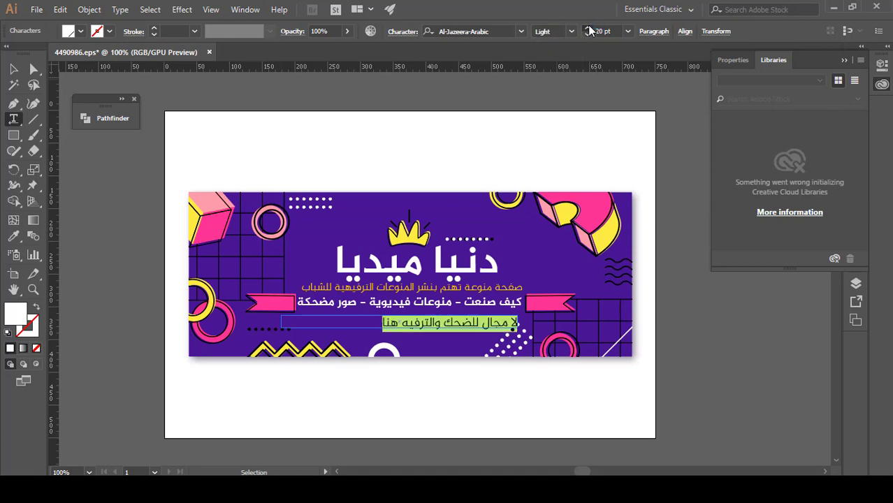
click(588, 28)
click(588, 28)
click(588, 28)
key(ctrl+shift+period)
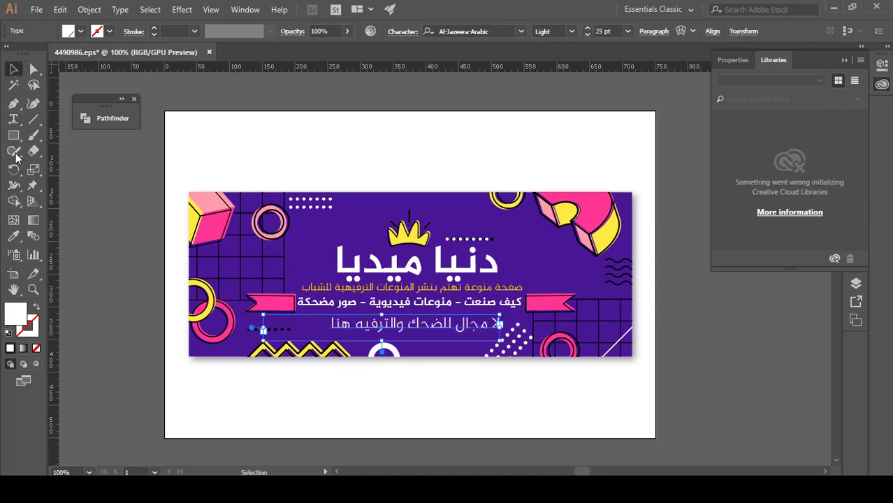
Recolor the bottom line with the yellow sampled from the magnet illustration using the Eyedropper.
triple_click(458, 326)
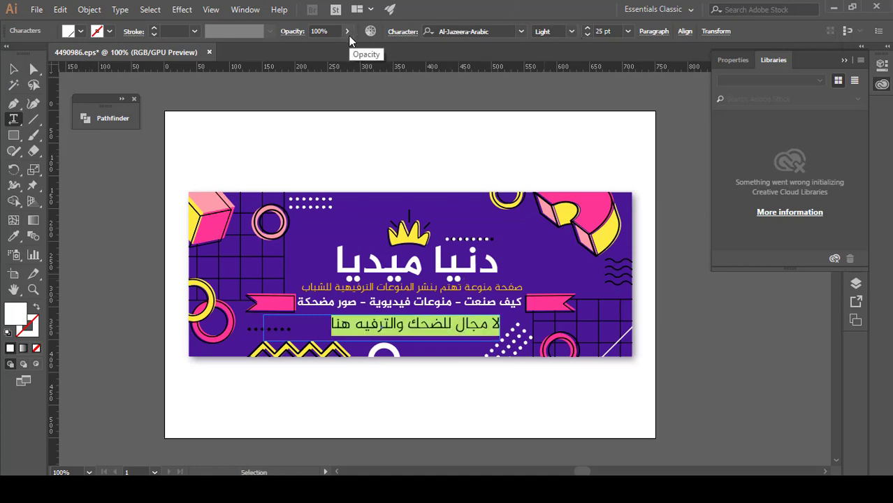
click(13, 236)
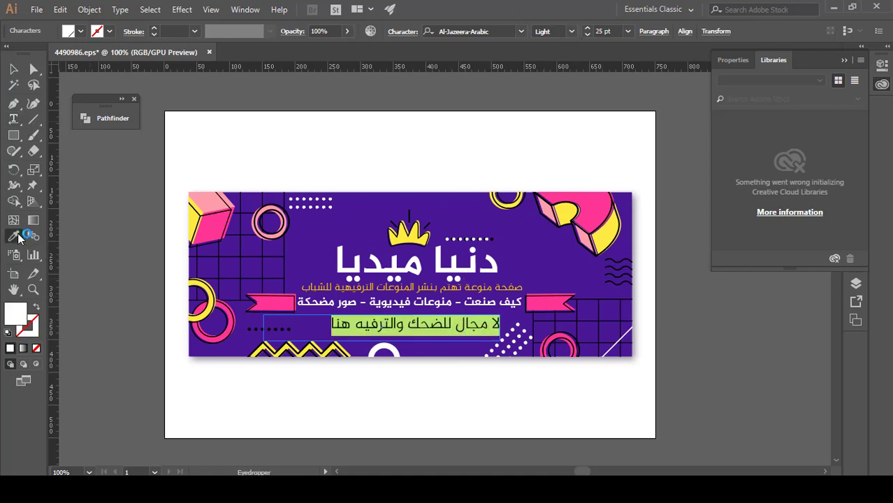
click(213, 225)
click(608, 228)
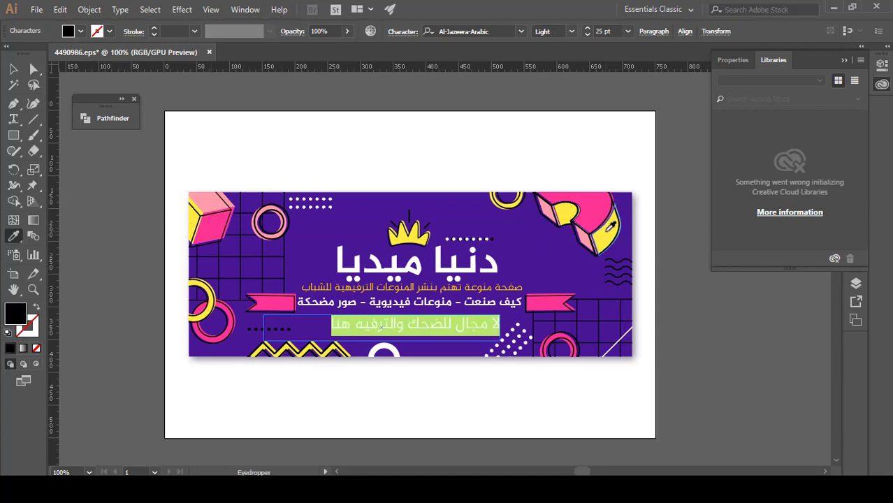
click(611, 227)
click(16, 68)
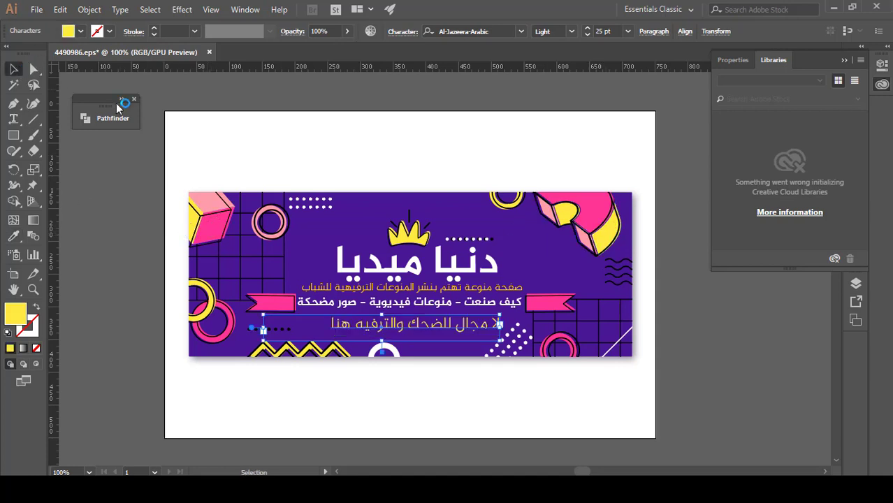
click(223, 183)
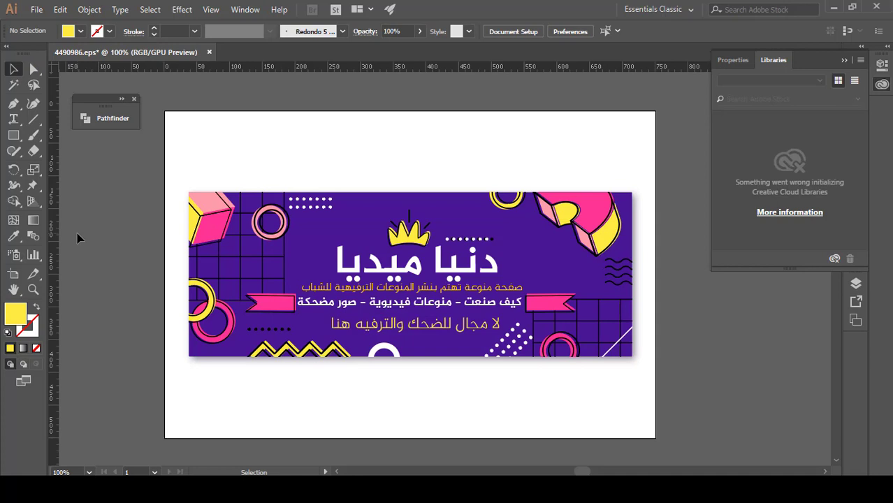
Nudge the white line between the pink ribbons slightly down.
click(378, 309)
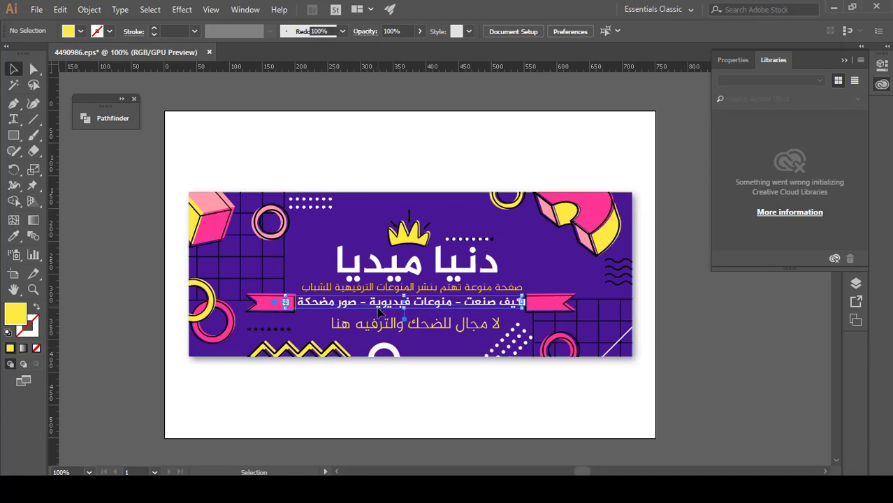
click(396, 141)
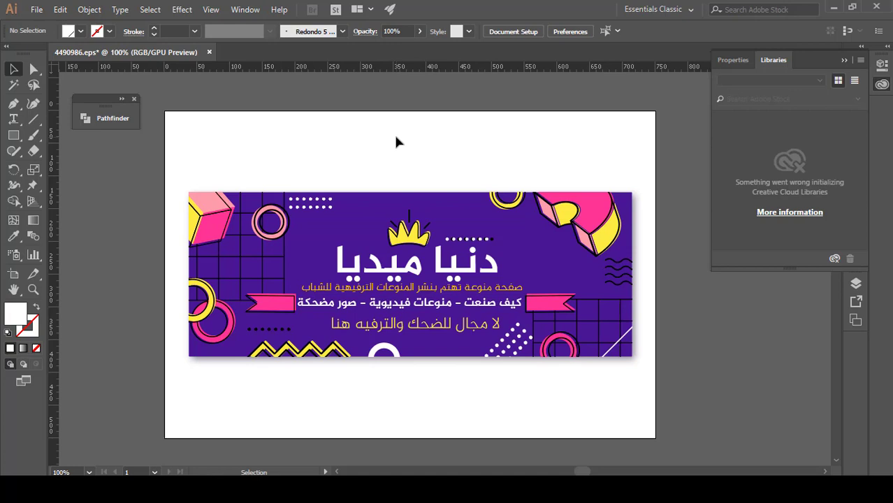